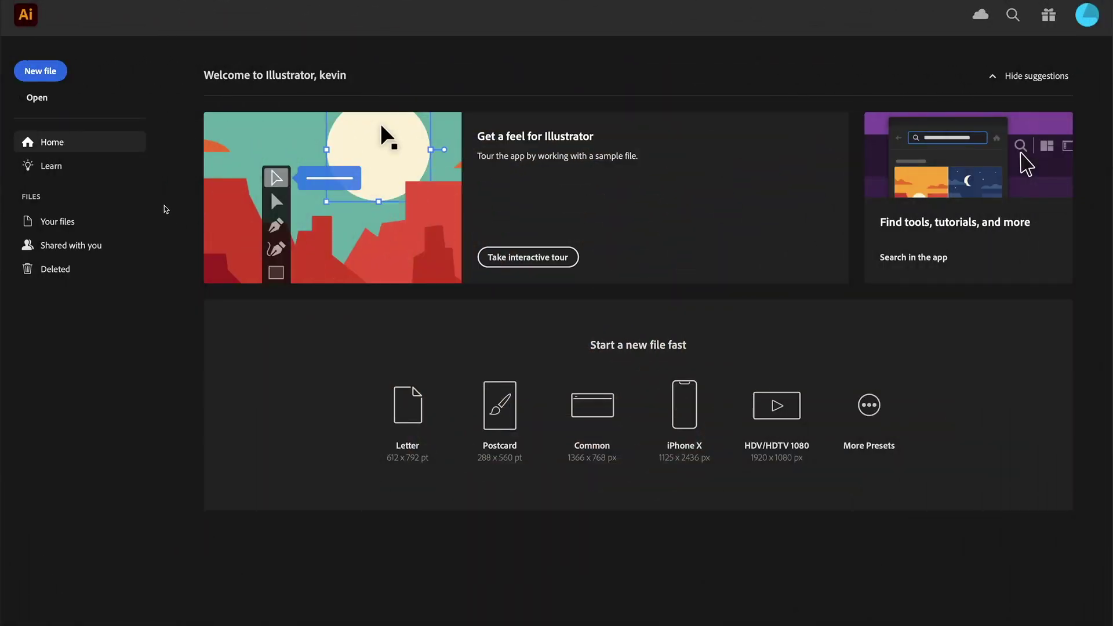
Create a new blank 6 × 6 inch document (Untitled-6) from the custom preset.
click(47, 76)
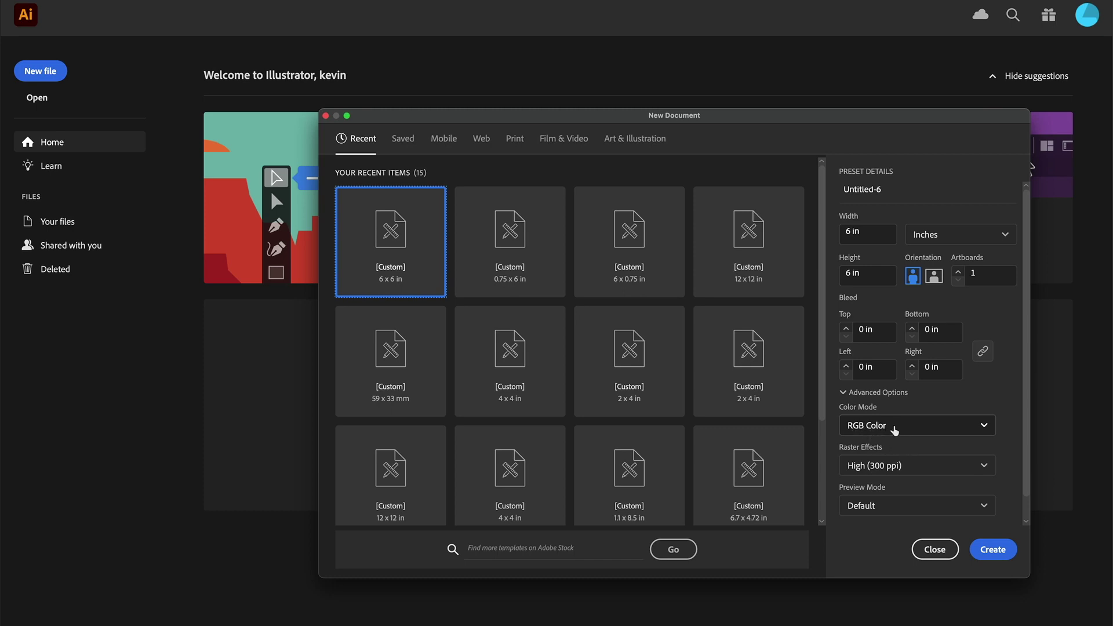
click(990, 558)
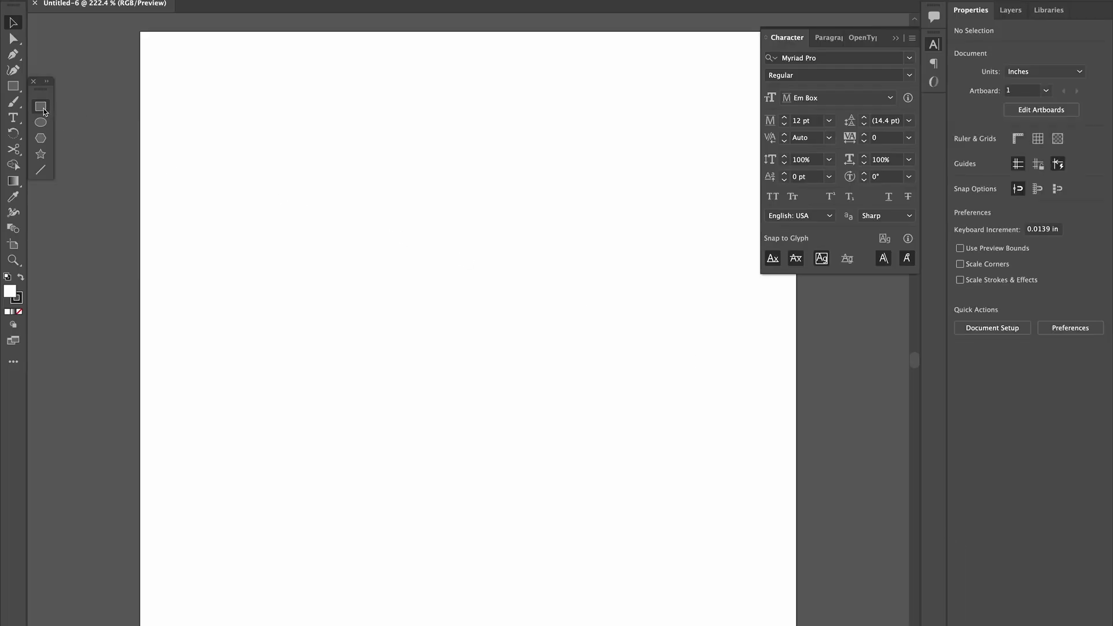
Draw long top and bottom rectangle bars joined by thin left and right strips, edges aligned.
click(43, 110)
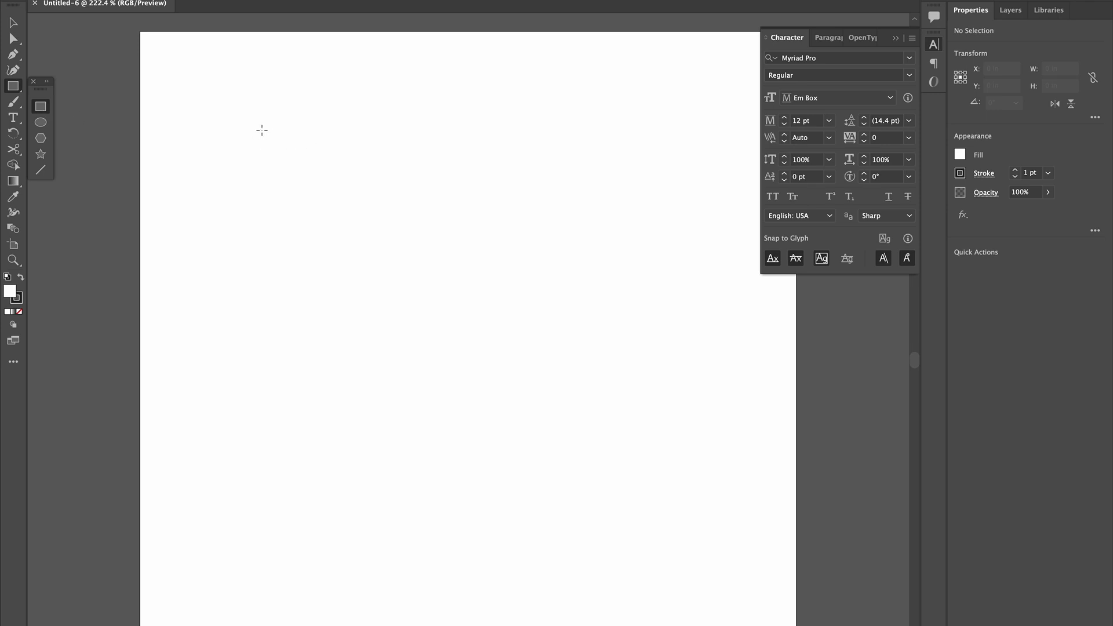
drag(262, 130, 686, 149)
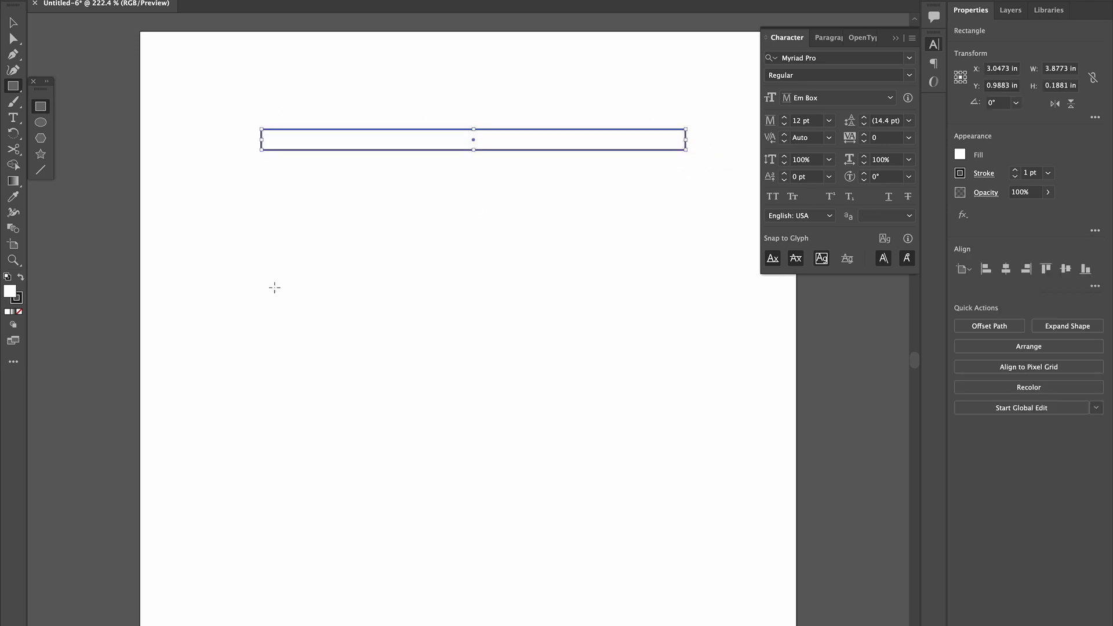
drag(262, 291, 685, 316)
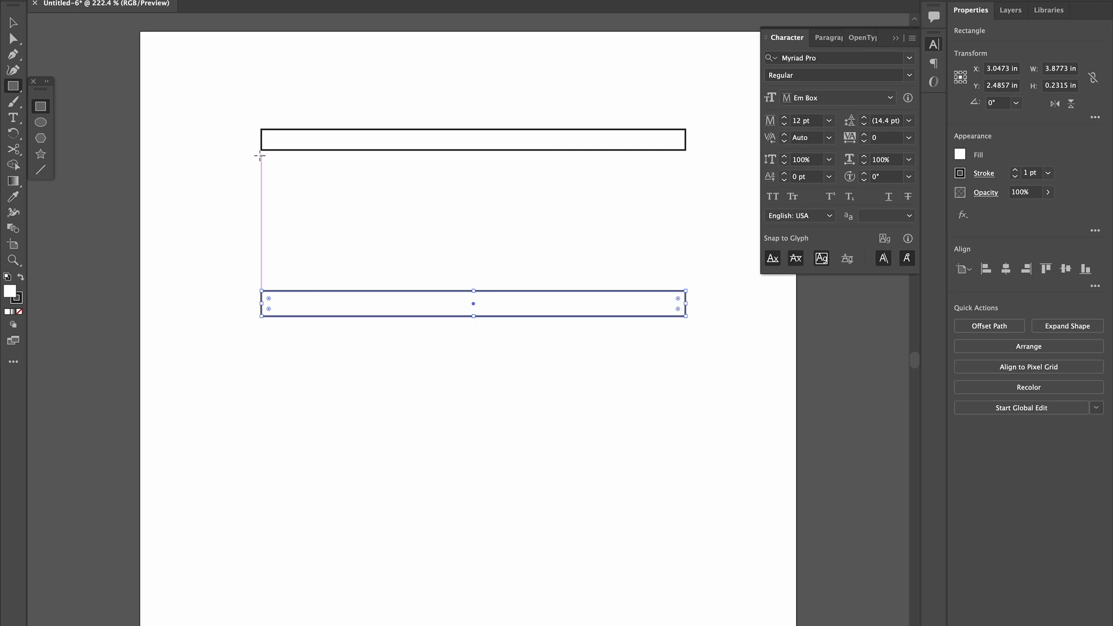
drag(261, 150, 277, 291)
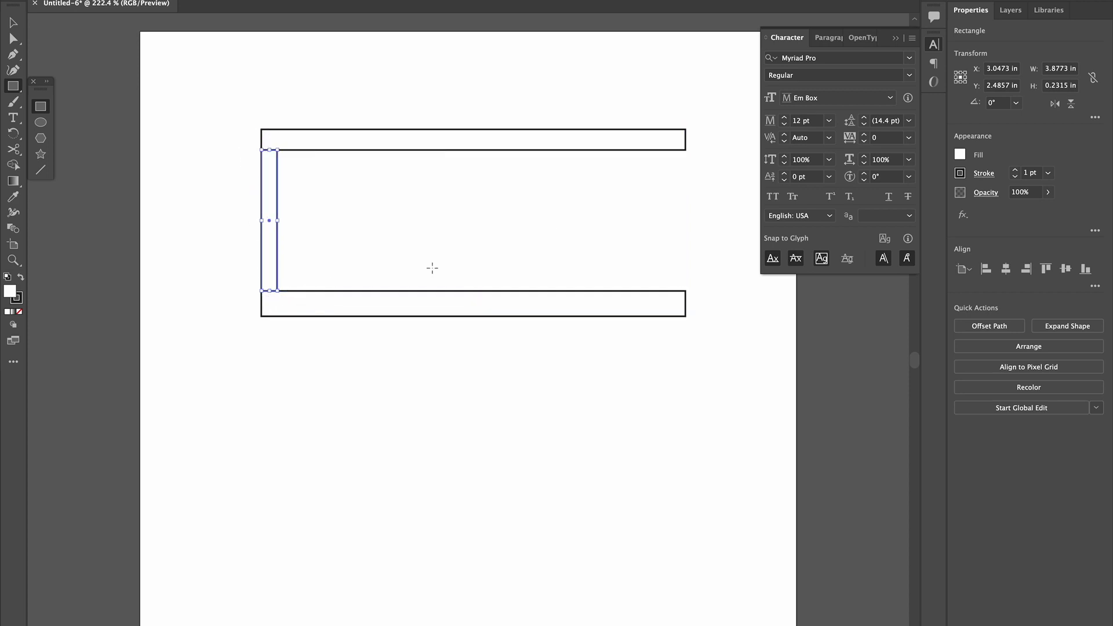
drag(670, 150, 687, 290)
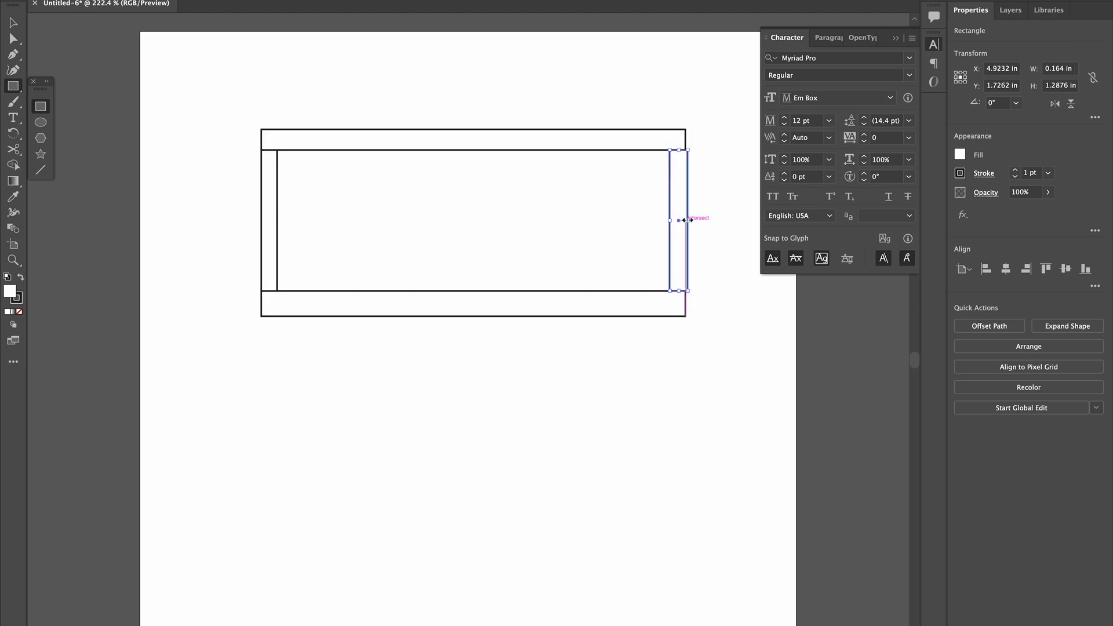
drag(689, 221, 685, 221)
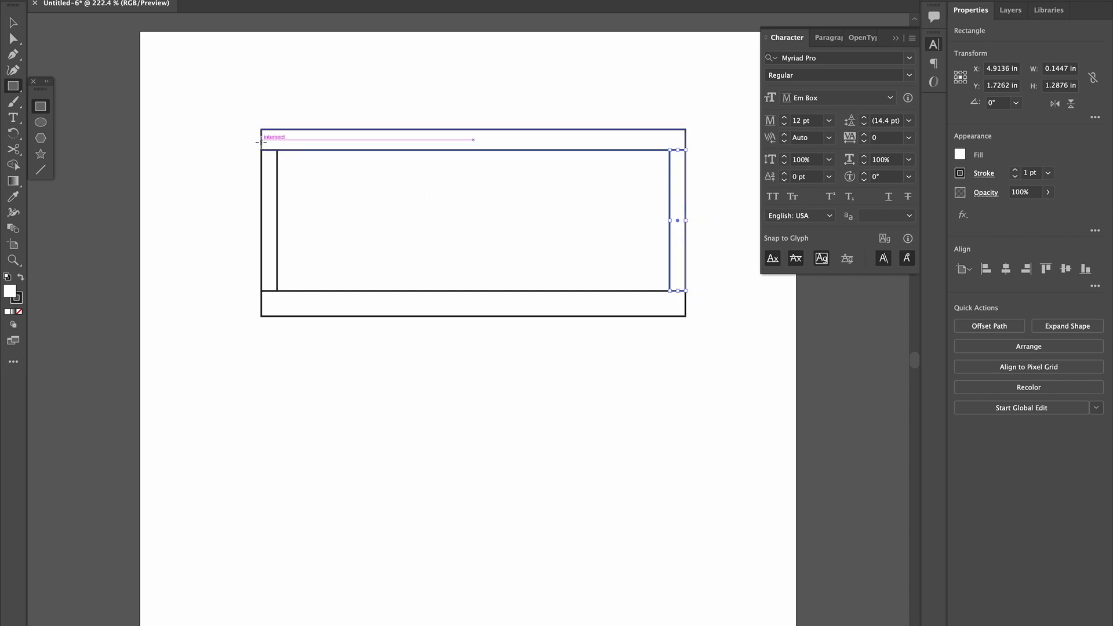
click(16, 122)
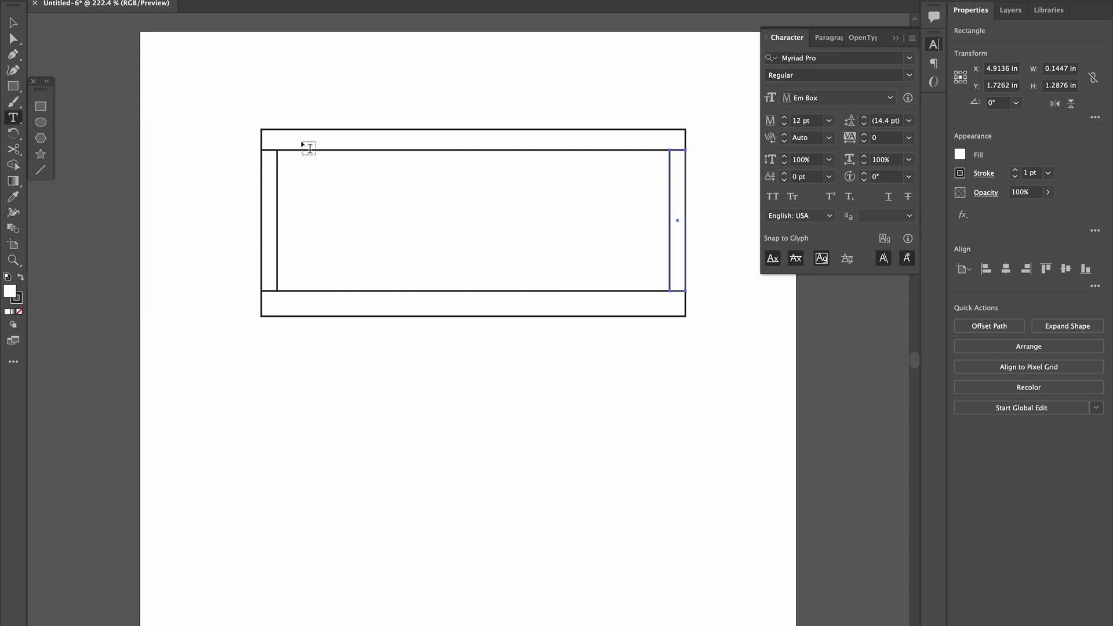
Type the word CAN in Dozer One inside the frame.
click(910, 58)
click(817, 123)
click(358, 202)
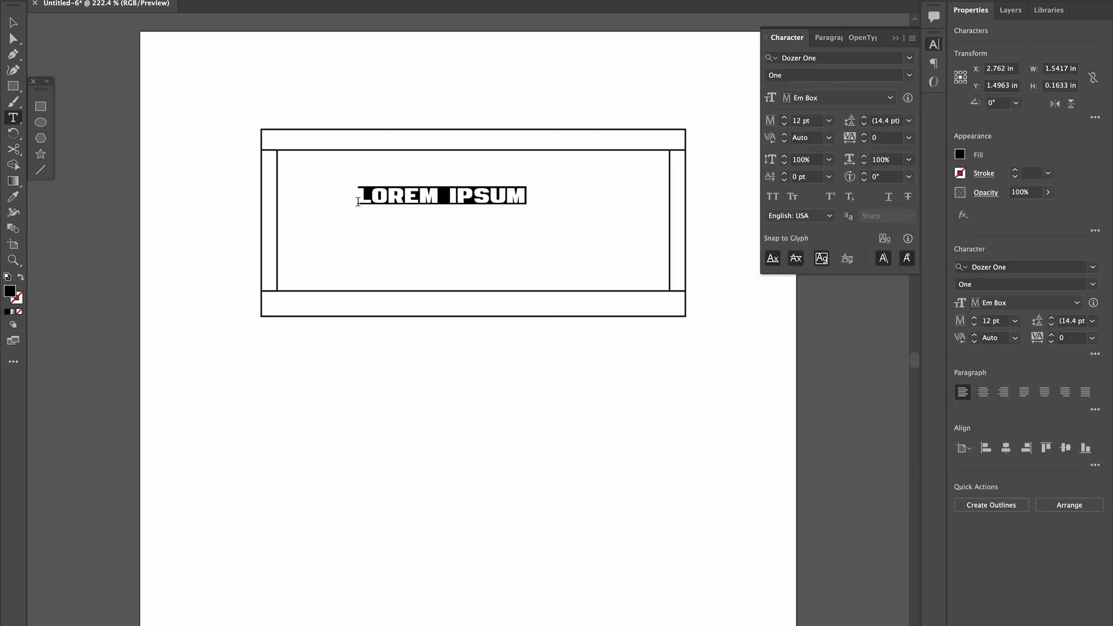
text(CAN)
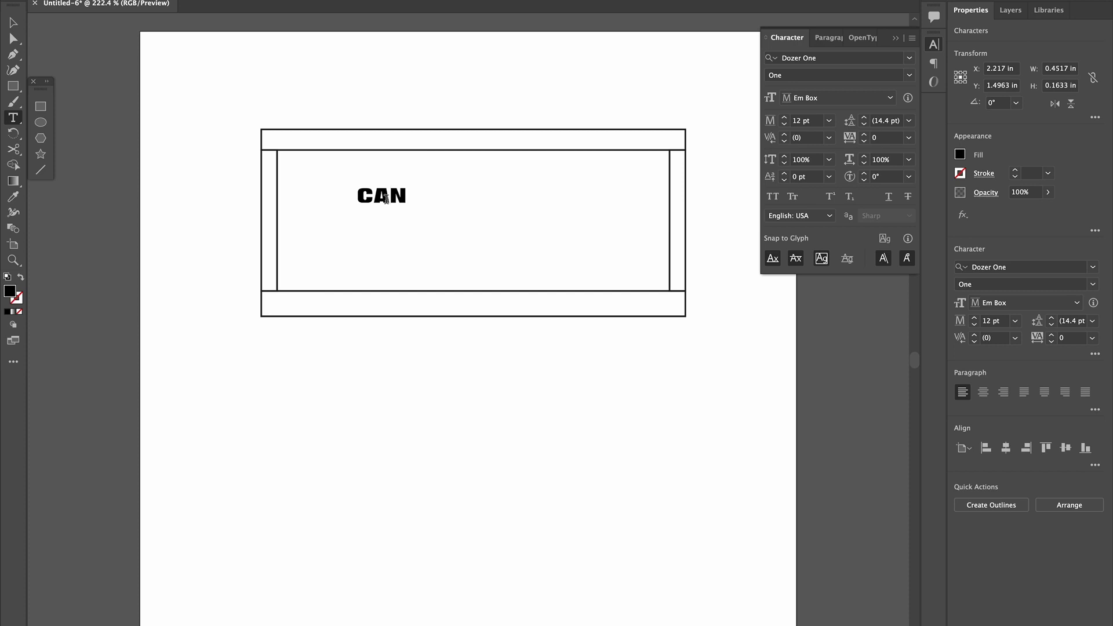
Enlarge CAN to 74 pt and move it into the middle of the frame.
double_click(386, 197)
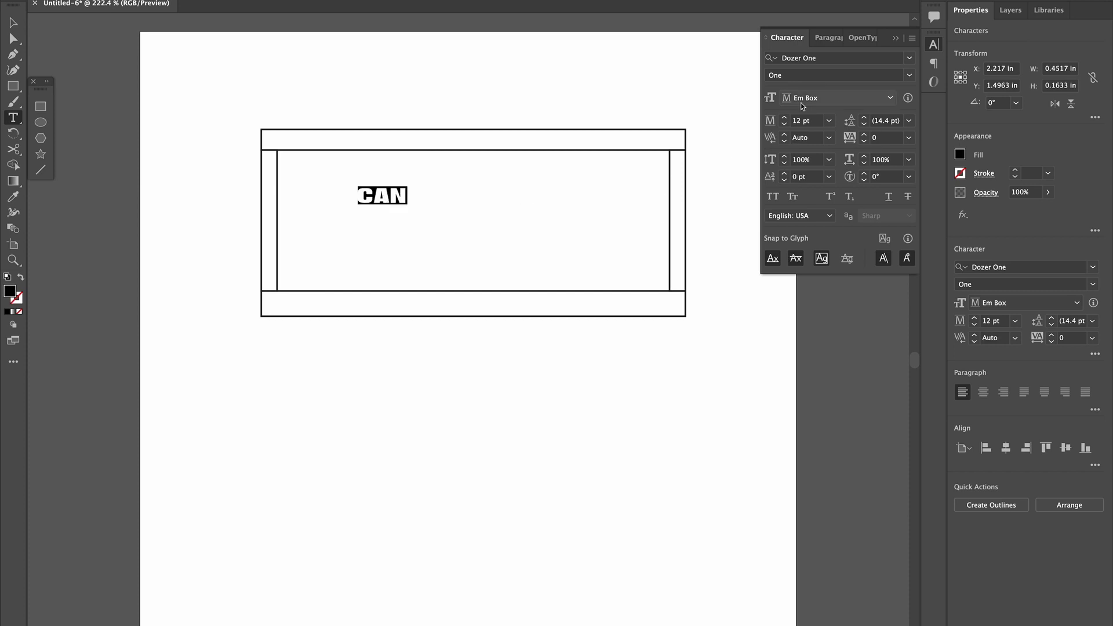
click(786, 118)
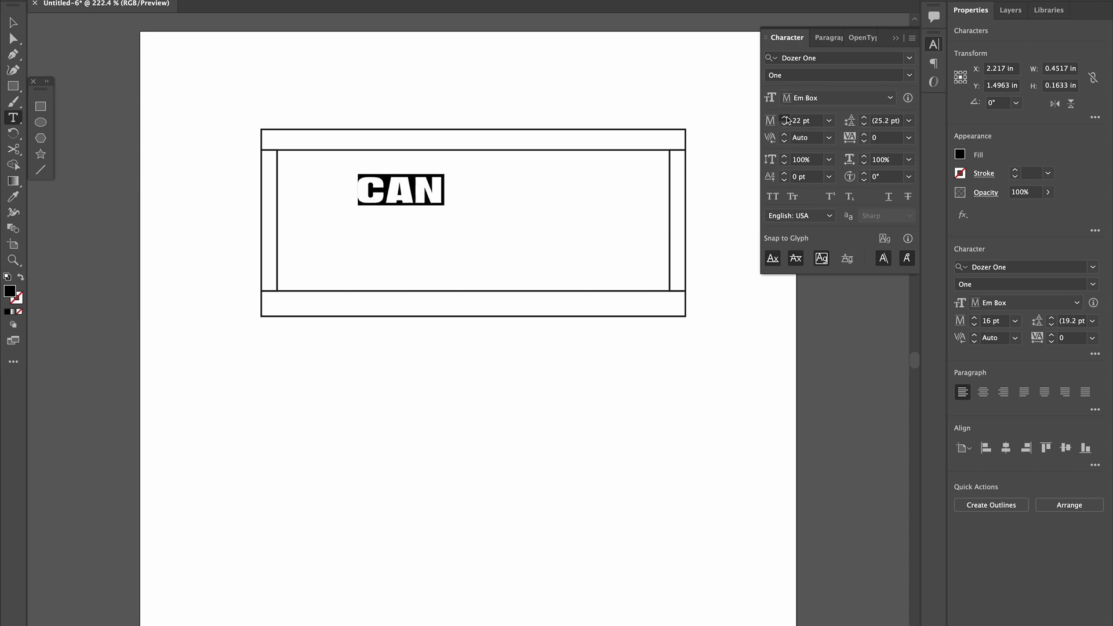
drag(786, 118, 786, 118)
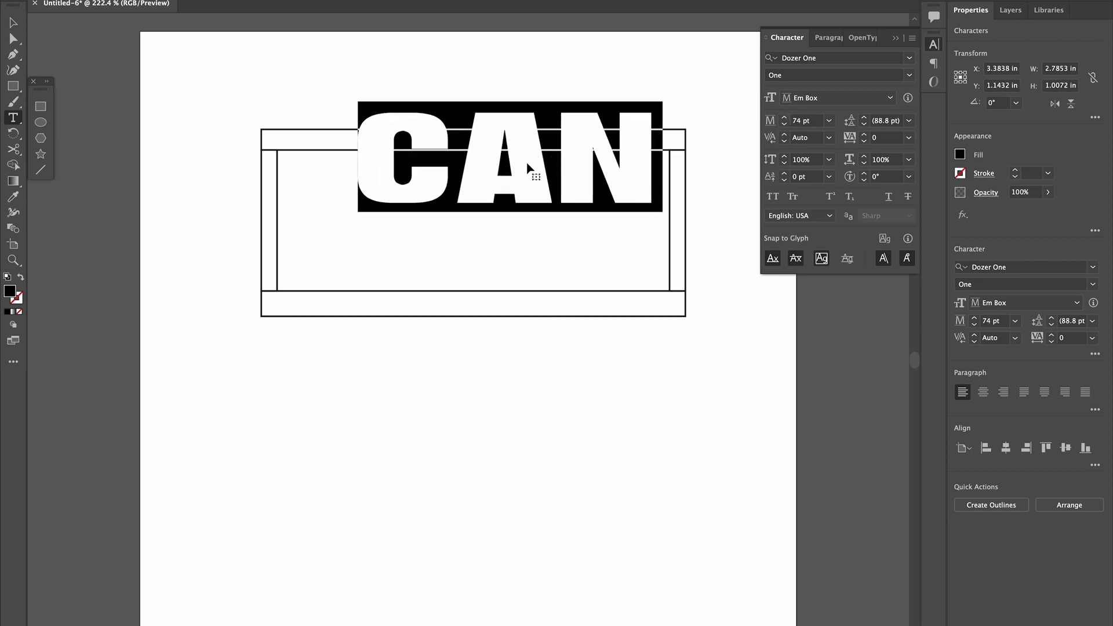
drag(518, 162, 485, 221)
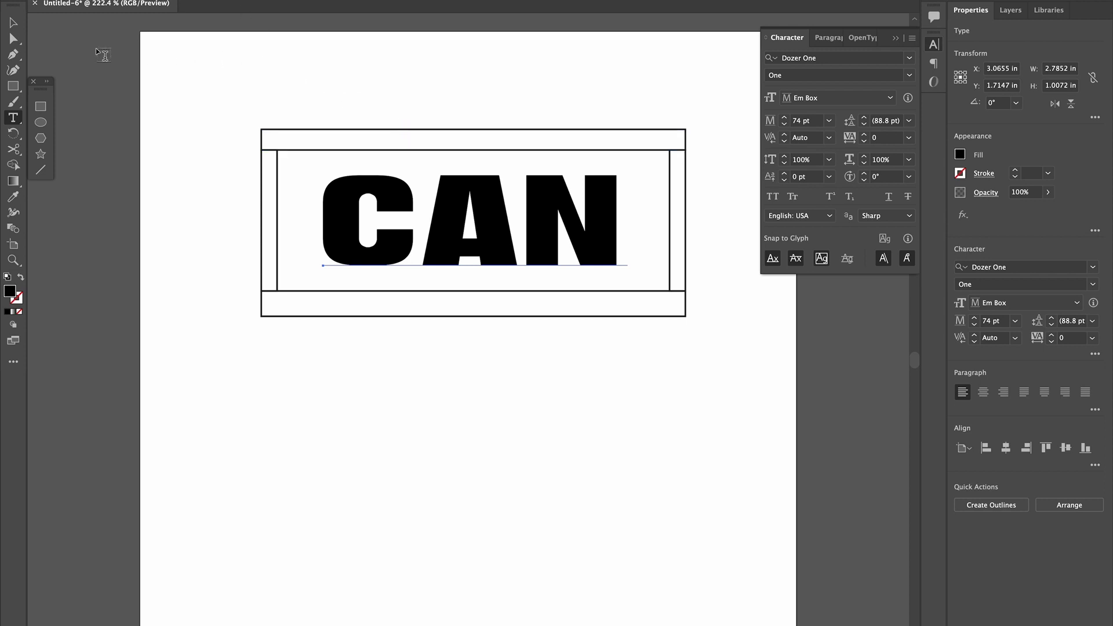
Convert the selected CAN text into outlined vector letter shapes with Create Outlines.
click(13, 22)
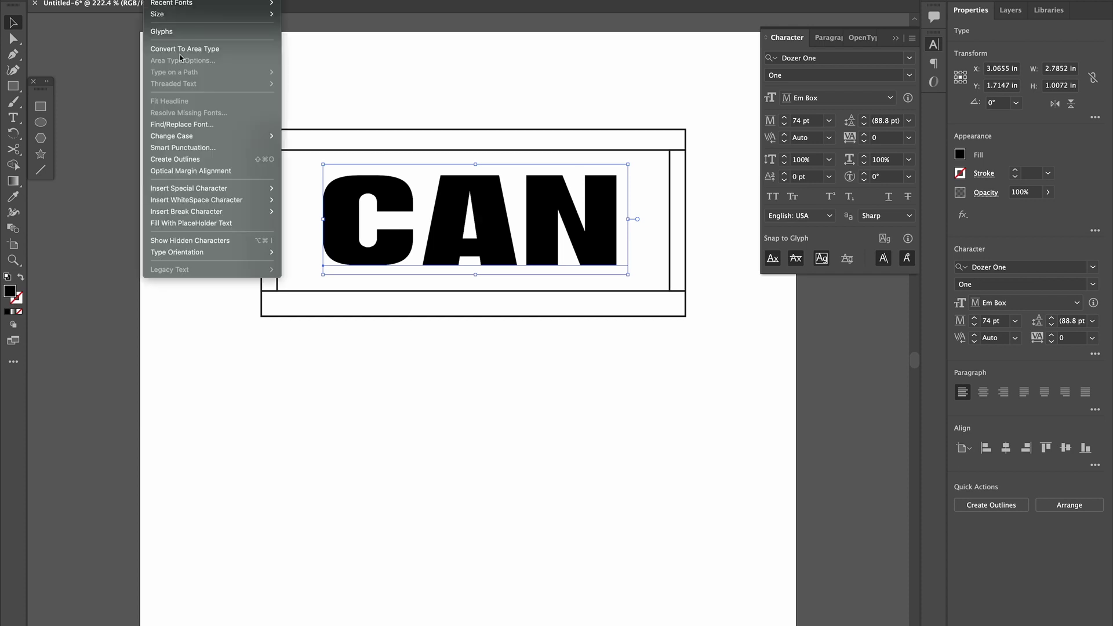
click(193, 160)
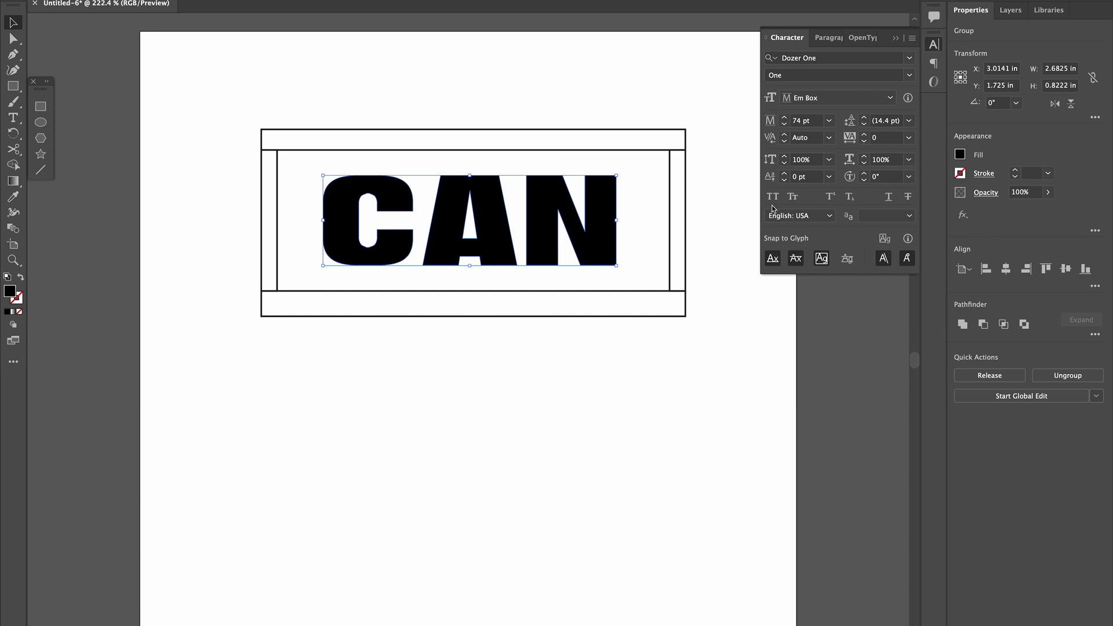
Set the CAN letters' fill to None and their stroke to black at 1 pt.
click(960, 155)
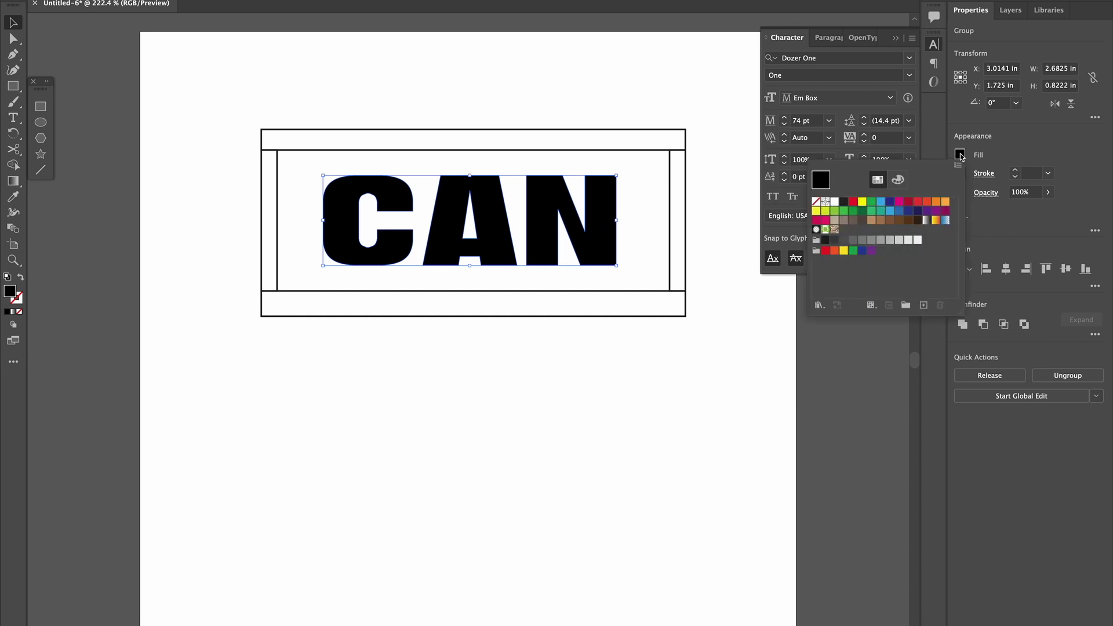
click(816, 203)
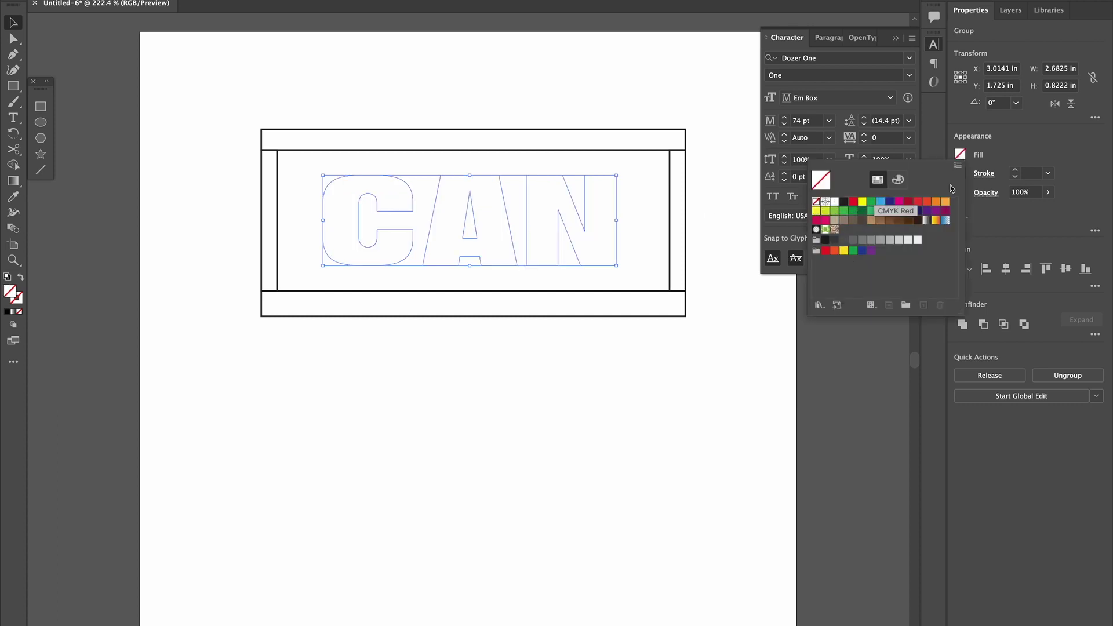
click(960, 173)
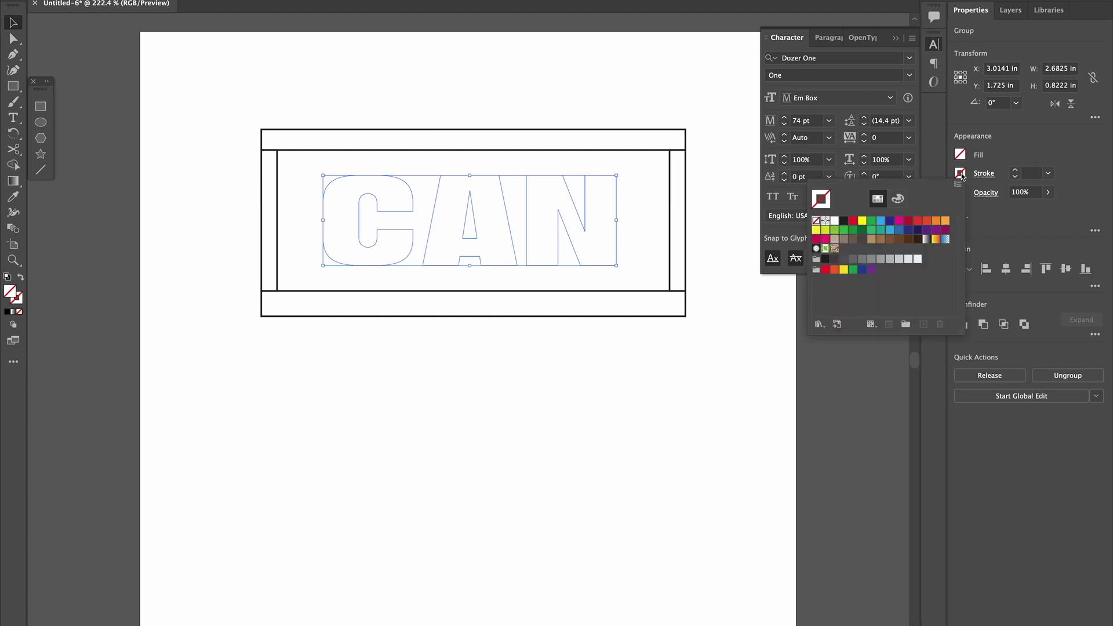
click(843, 222)
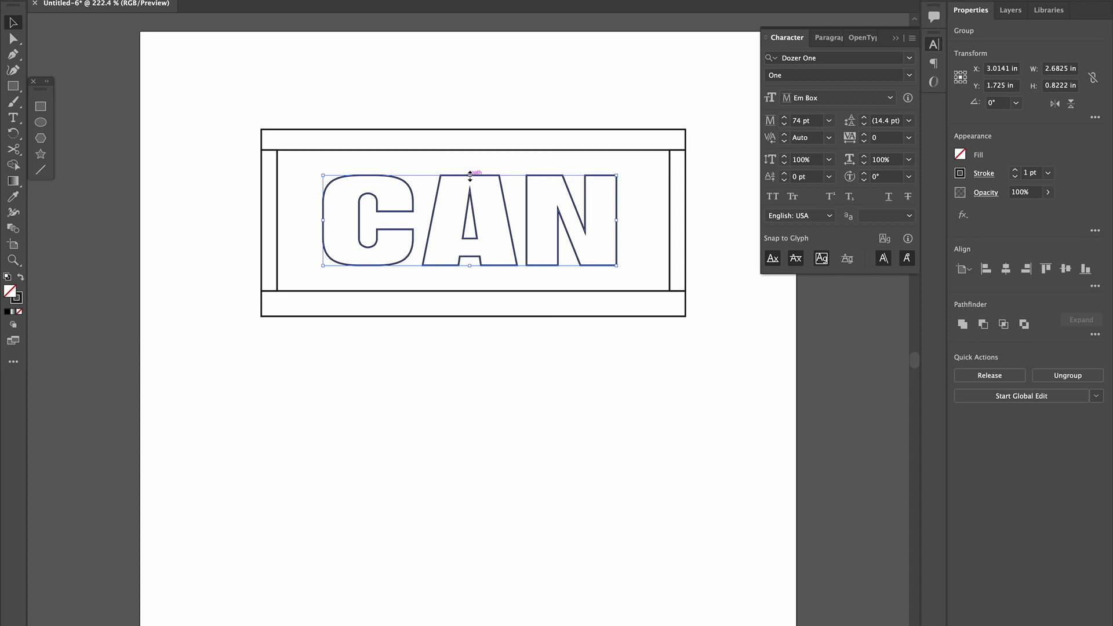
Drag the letters' top and bottom handles so CAN spans from the top bar to the bottom bar.
drag(470, 175, 471, 149)
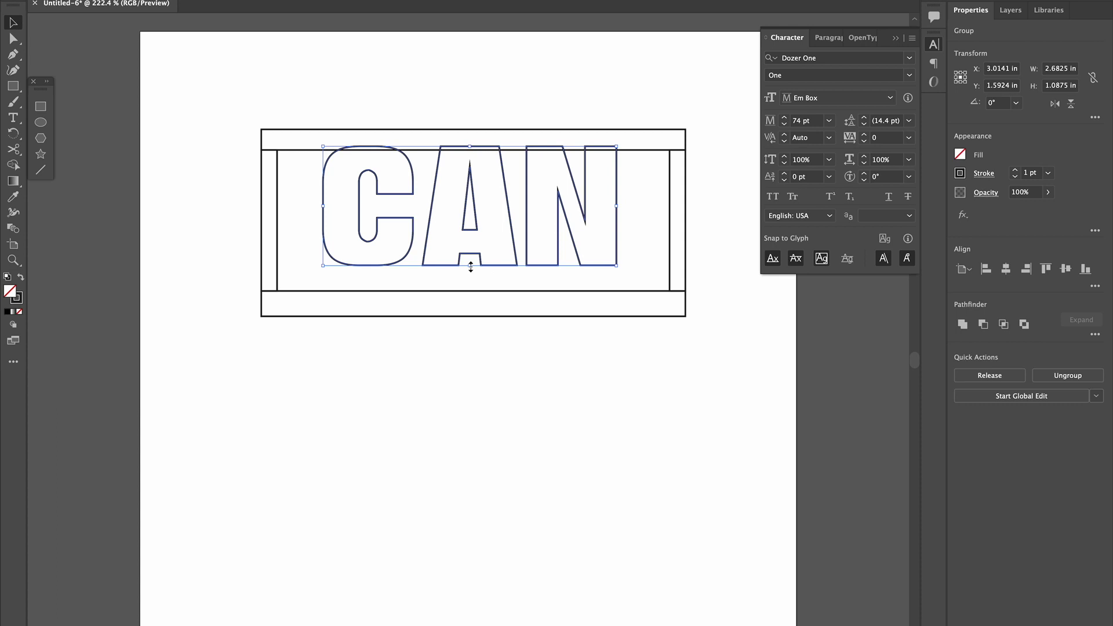
drag(470, 266, 470, 298)
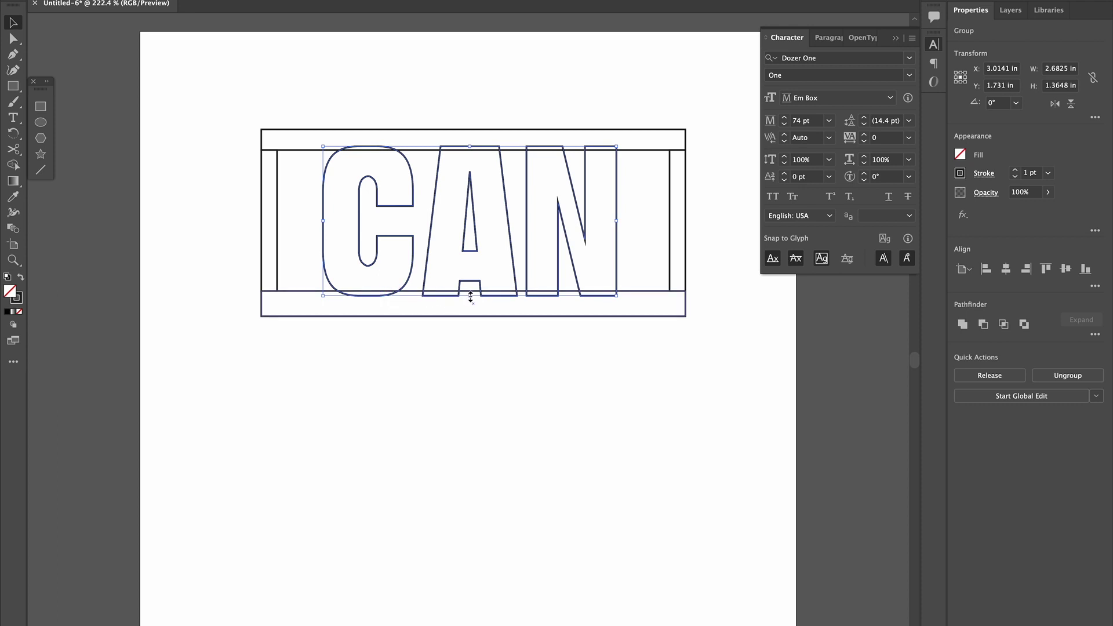
drag(470, 296, 468, 291)
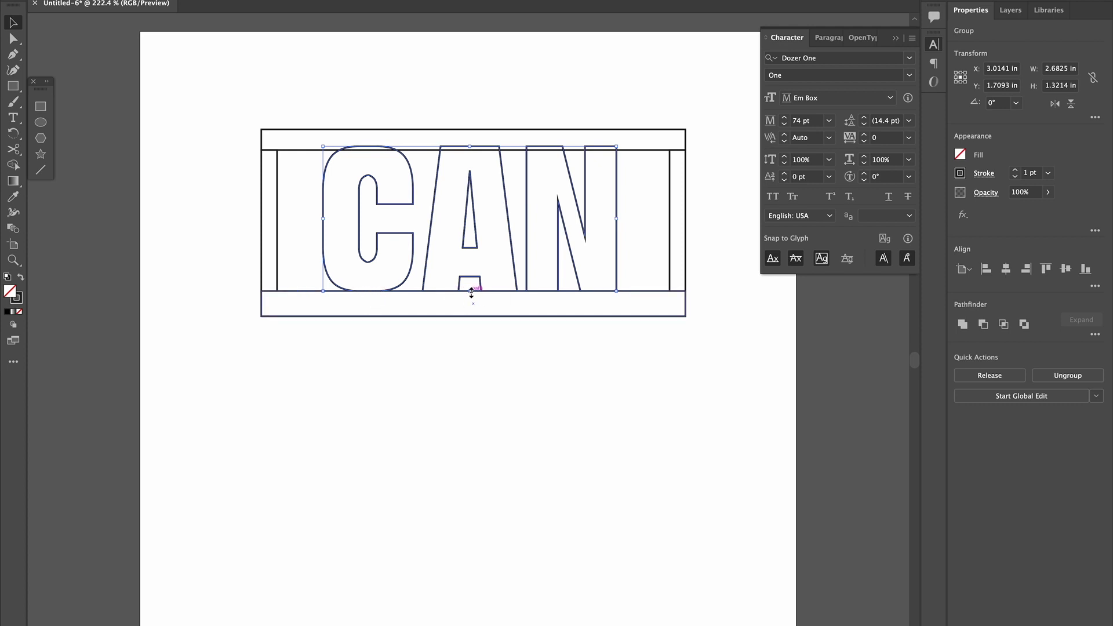
drag(471, 293, 470, 298)
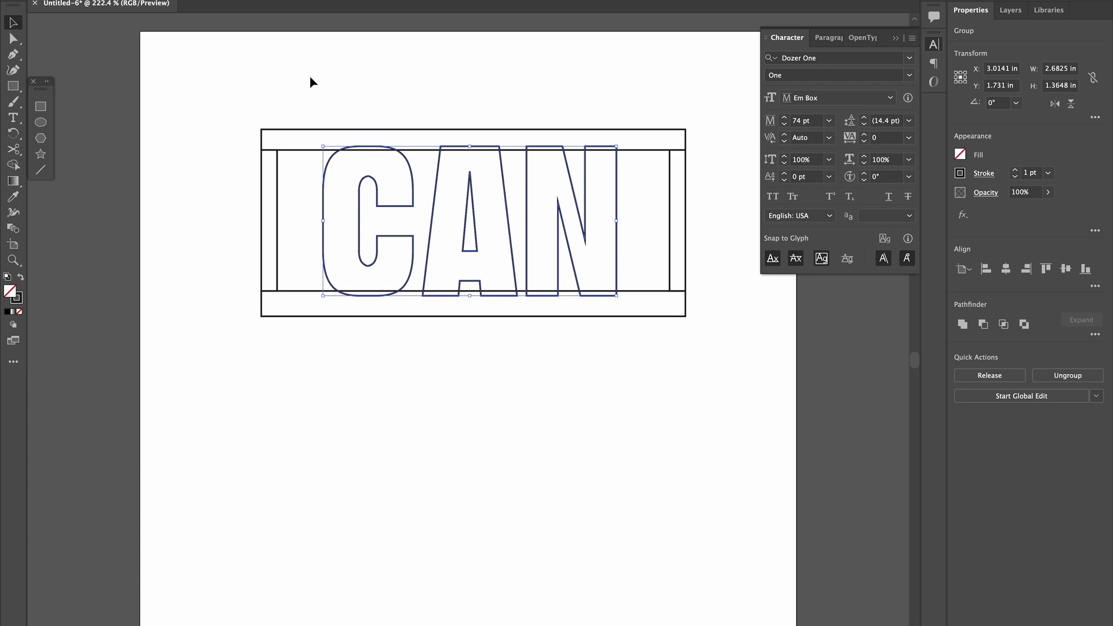
Select all the frame and letter artwork on the artboard for shape building.
click(188, 0)
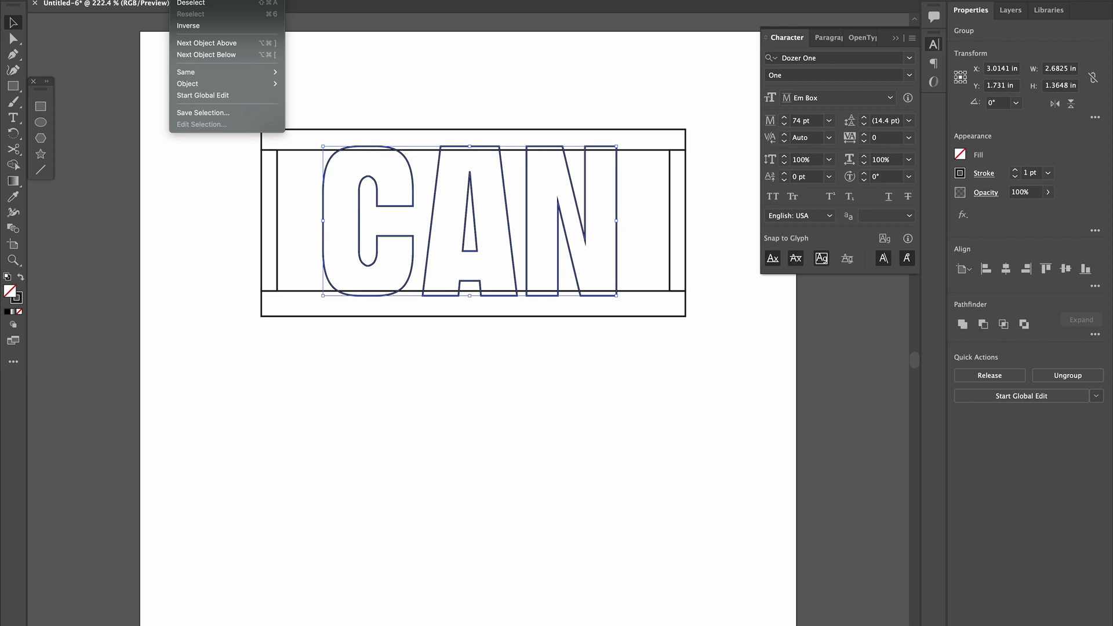
click(191, 0)
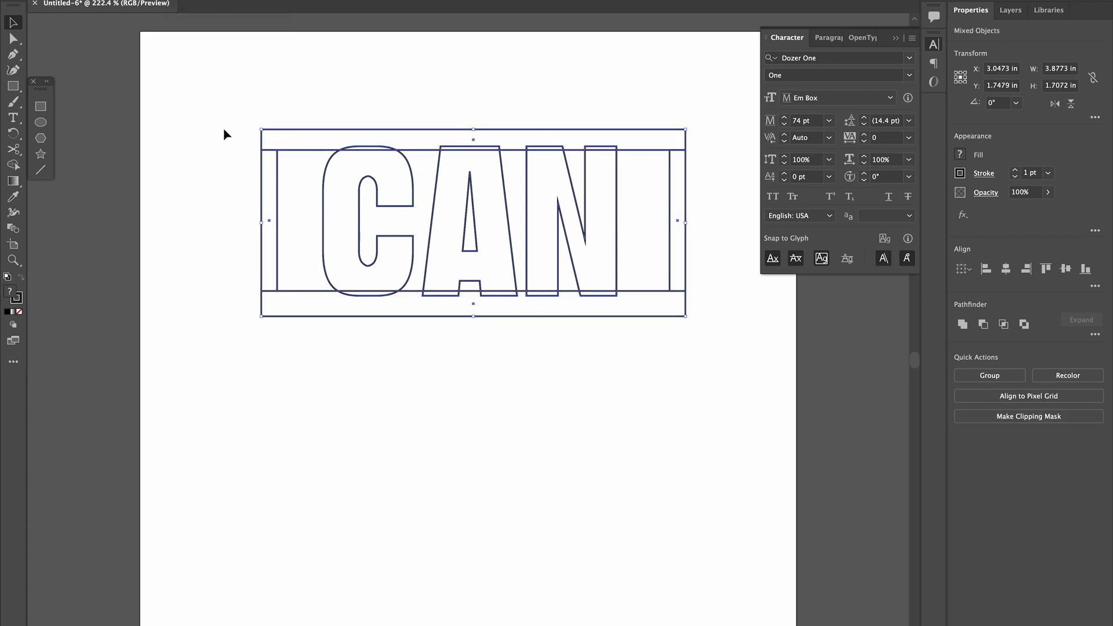
click(13, 166)
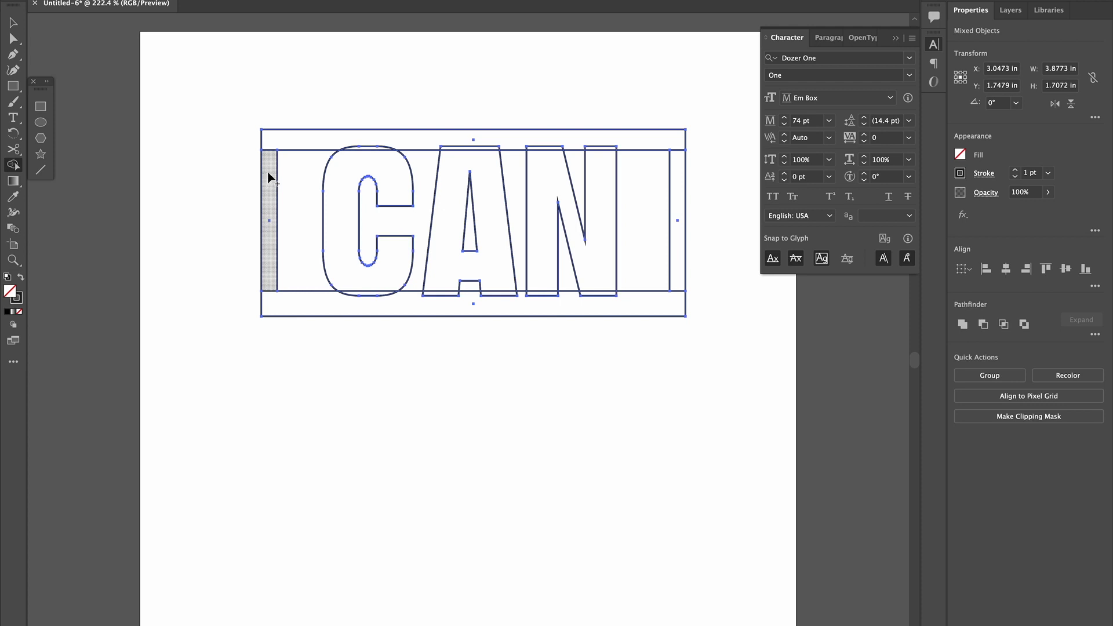
Merge the left strip, right strip and bottom bar into the top bar as one frame shape.
drag(267, 176, 276, 144)
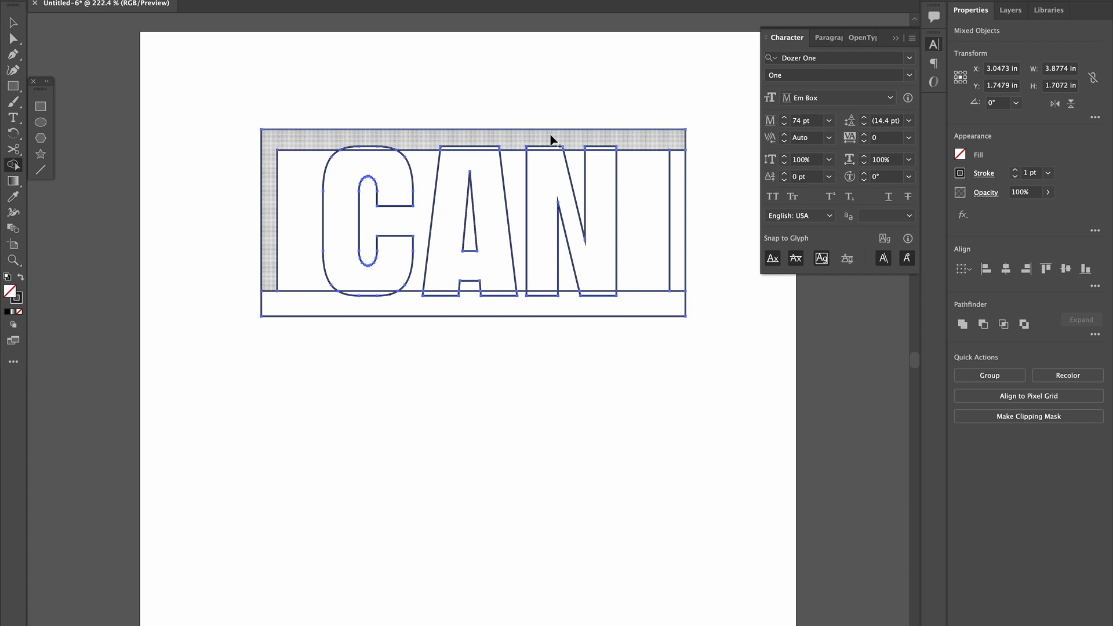
click(649, 142)
mouse_move(649, 142)
mouse_down()
mouse_move(671, 139)
mouse_move(673, 199)
mouse_up()
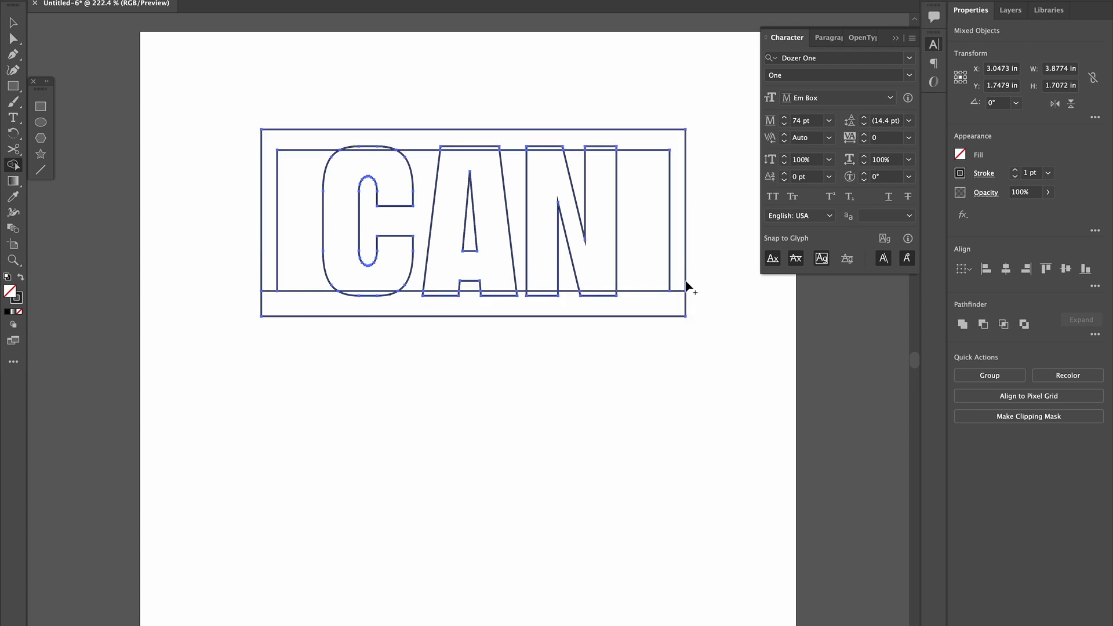
mouse_move(676, 279)
mouse_down()
mouse_move(675, 296)
mouse_move(656, 306)
mouse_up()
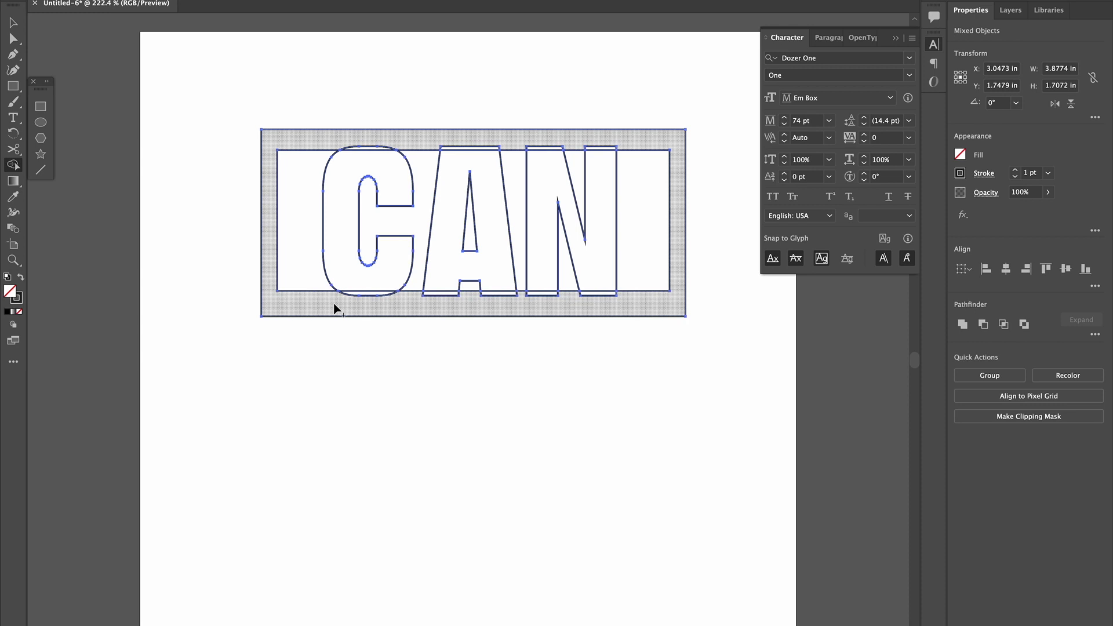
mouse_move(321, 305)
mouse_down()
mouse_move(353, 303)
mouse_move(362, 285)
mouse_up()
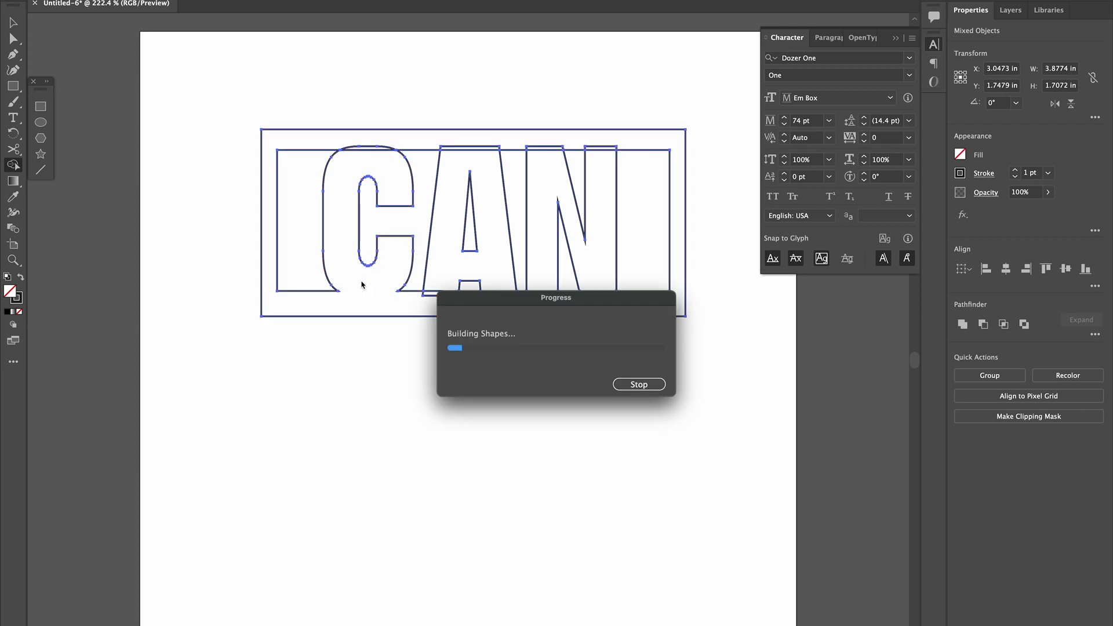
Merge the regions above and below the C, A and N into the frame.
drag(365, 135, 367, 166)
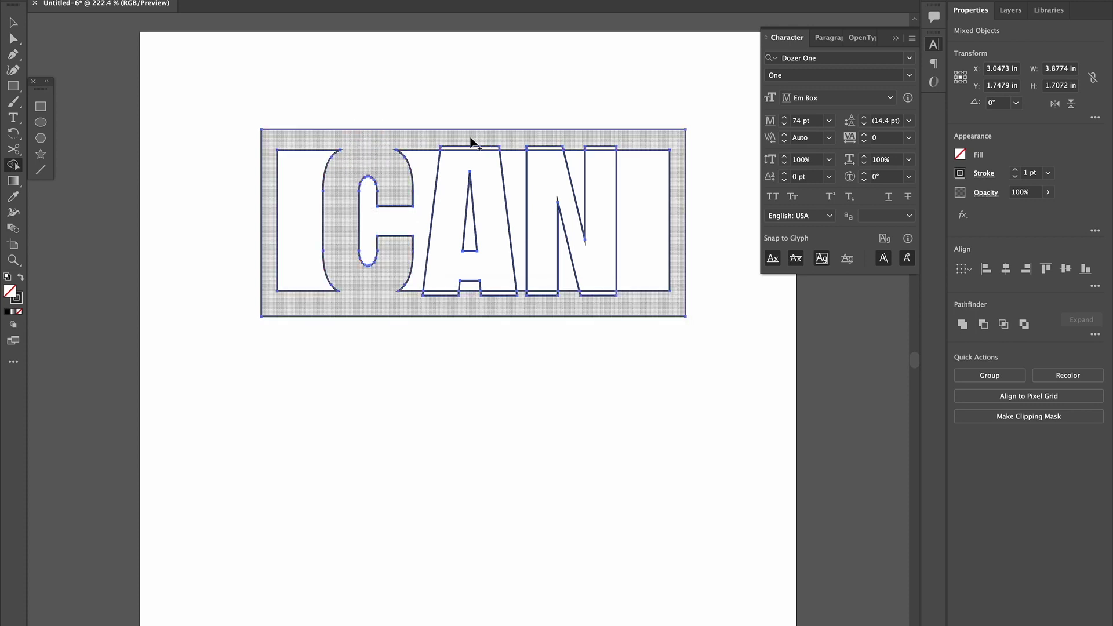
mouse_move(471, 142)
mouse_down()
mouse_move(473, 167)
mouse_move(510, 193)
mouse_up()
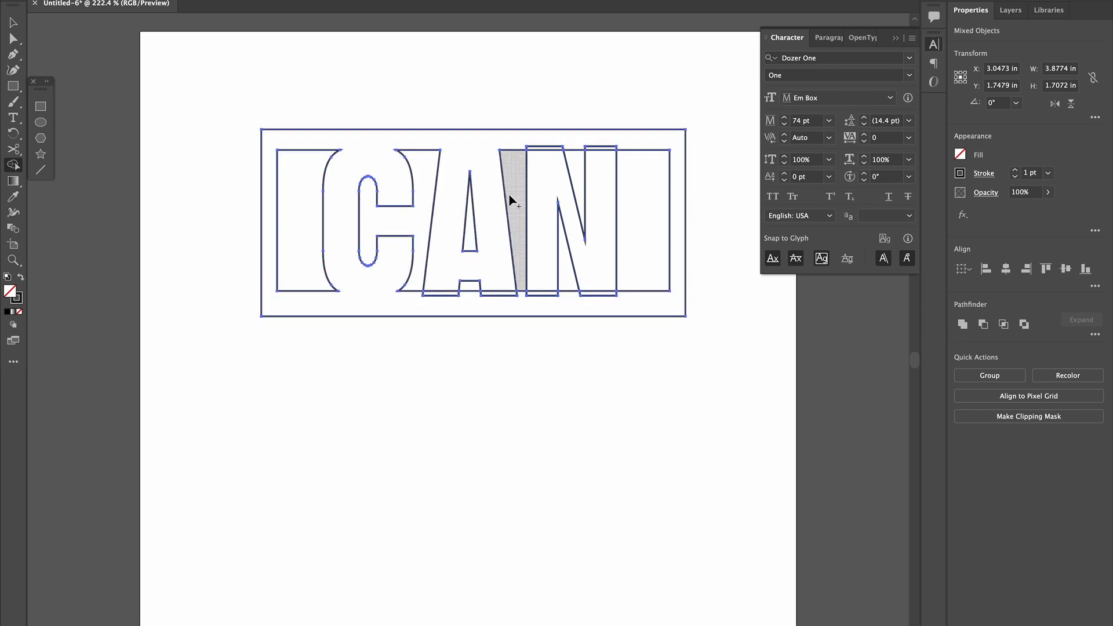
drag(439, 305, 440, 287)
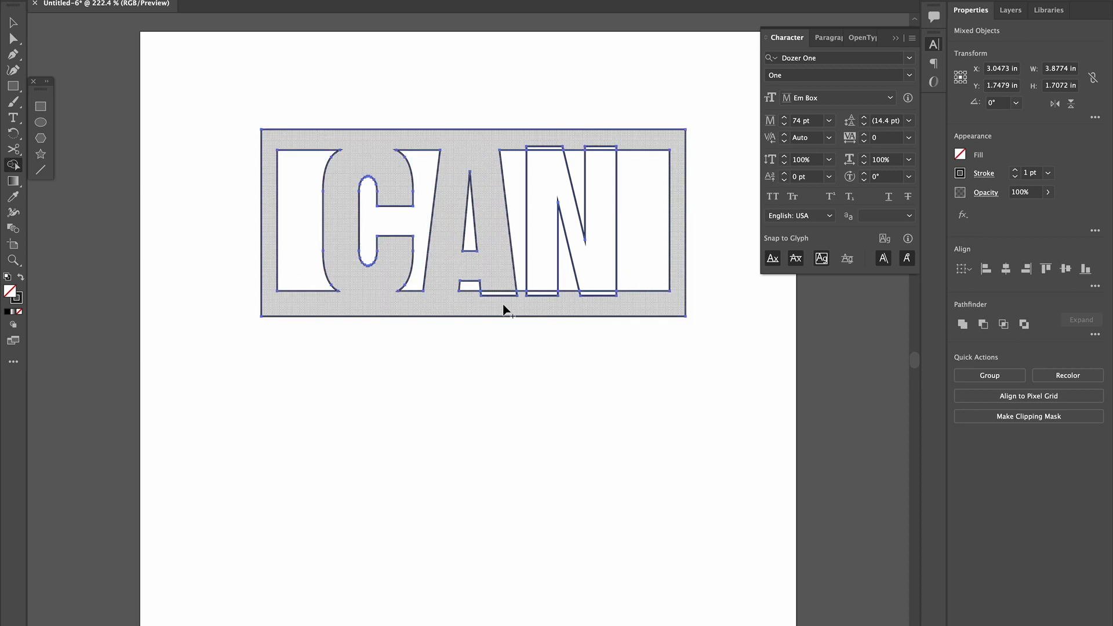
mouse_move(504, 308)
mouse_down()
mouse_move(499, 282)
mouse_move(544, 290)
mouse_up()
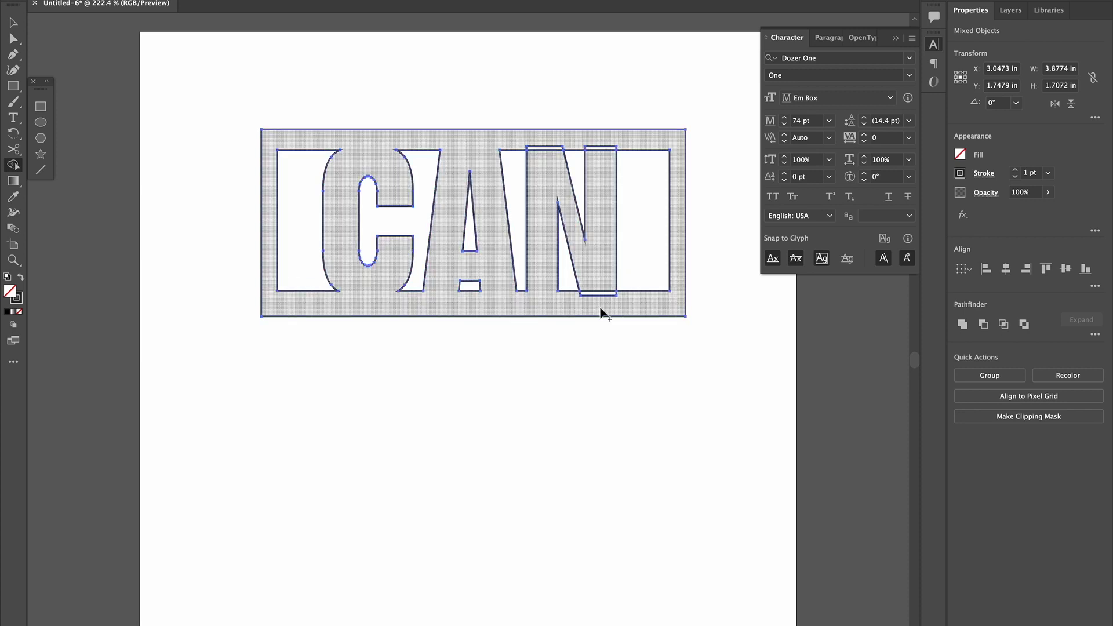
drag(603, 311, 596, 293)
mouse_move(603, 146)
mouse_down()
mouse_move(604, 158)
mouse_move(548, 148)
mouse_up()
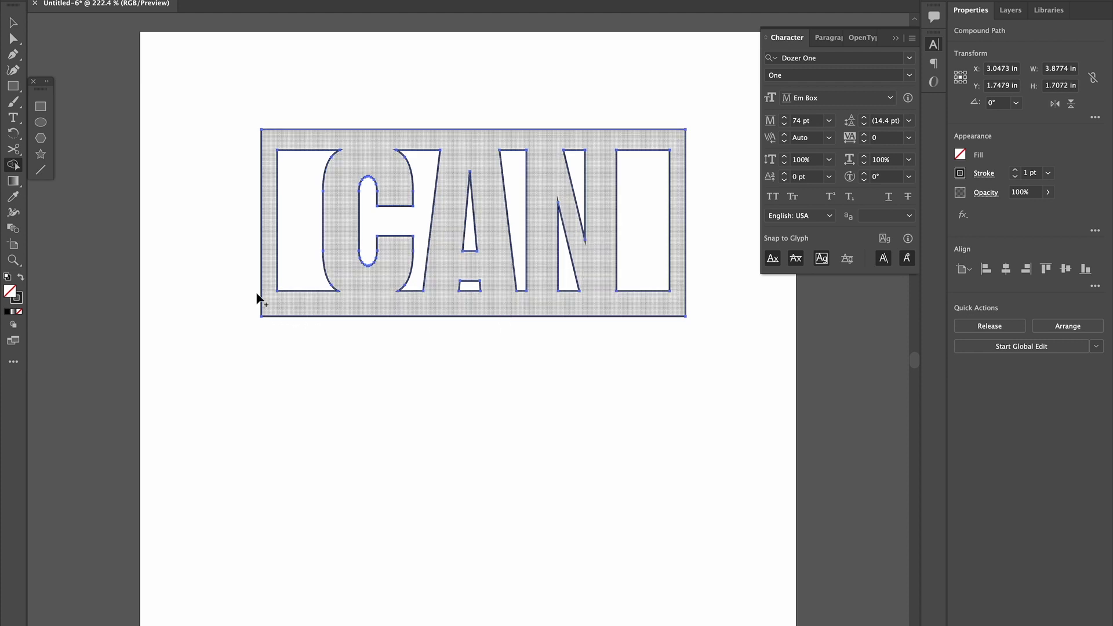
Add an anchor on the frame's left edge and delete it to break the outer rectangle.
click(12, 21)
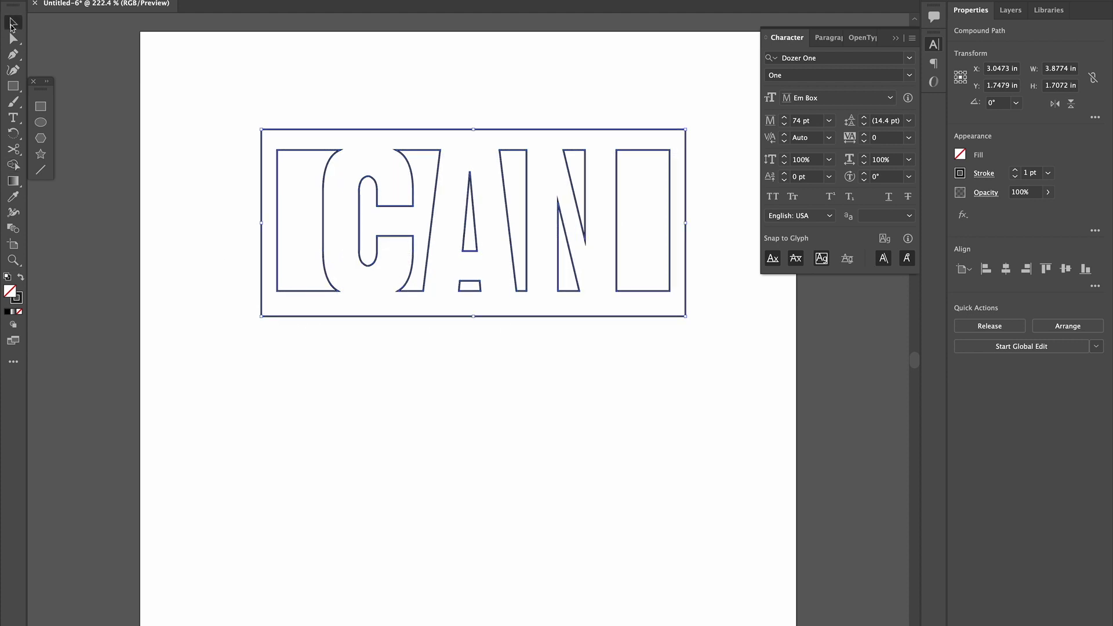
key(plus)
click(261, 175)
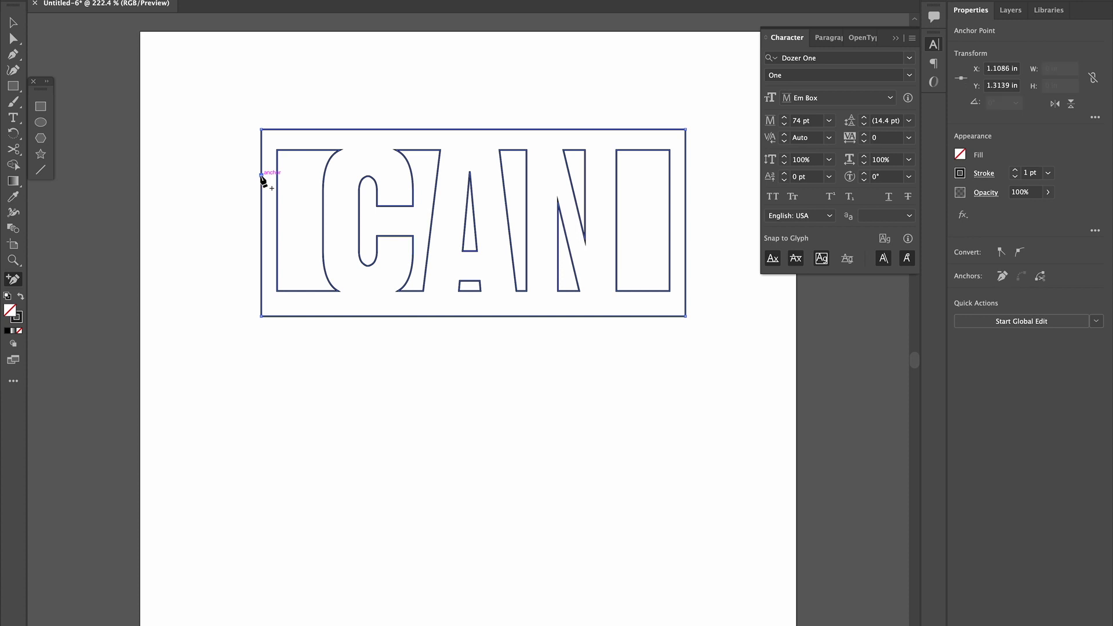
key(a)
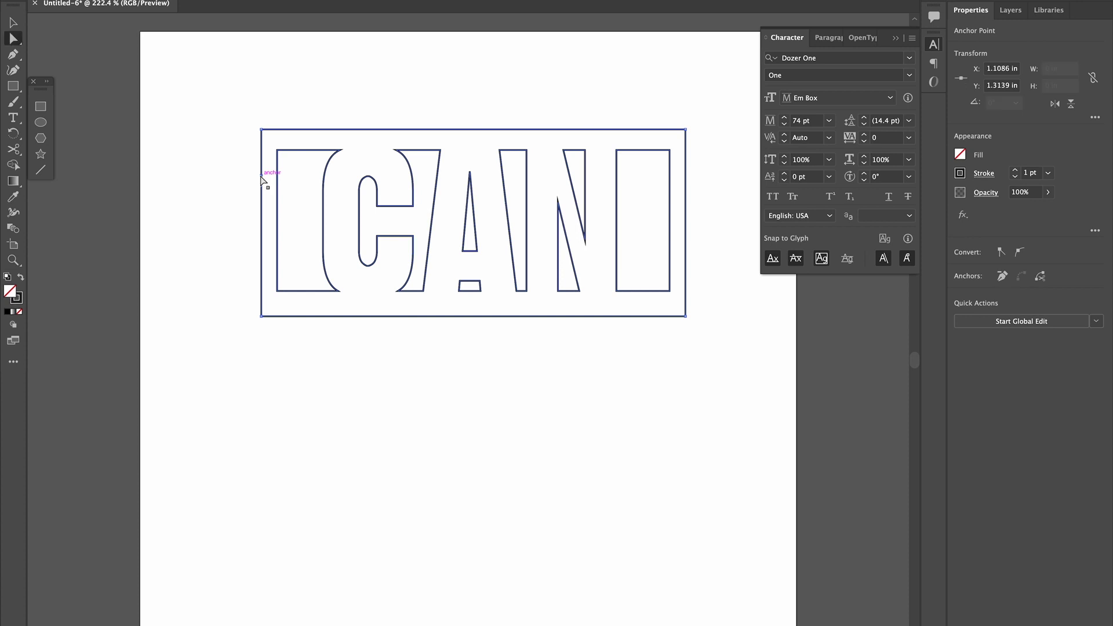
click(261, 176)
key(Delete)
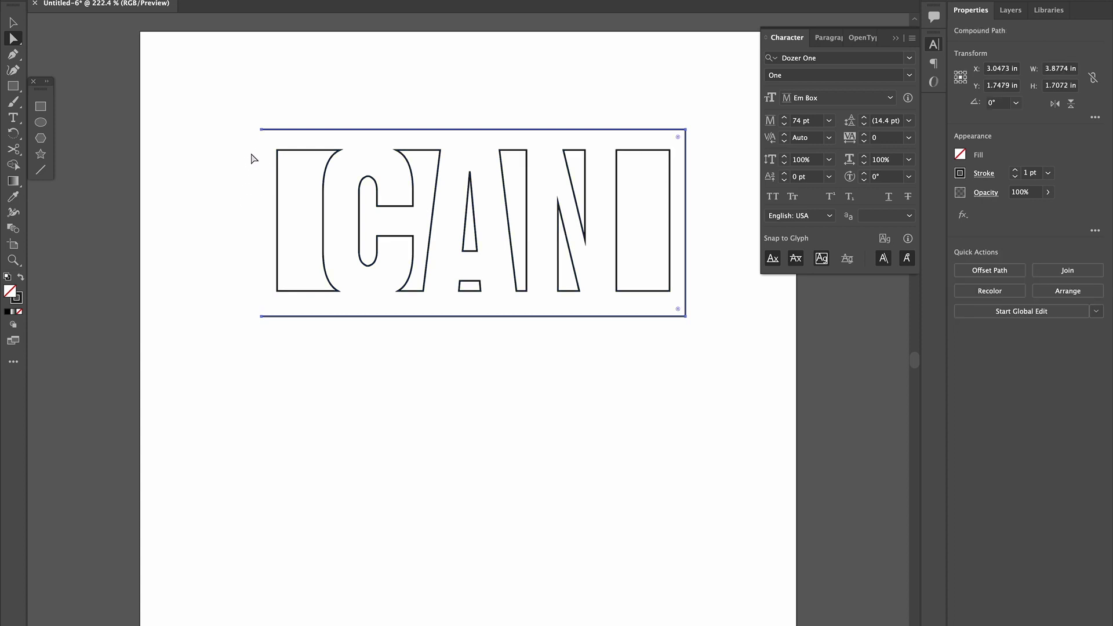
Delete the top corners, bottom line and last stray anchor of the outer frame.
click(261, 130)
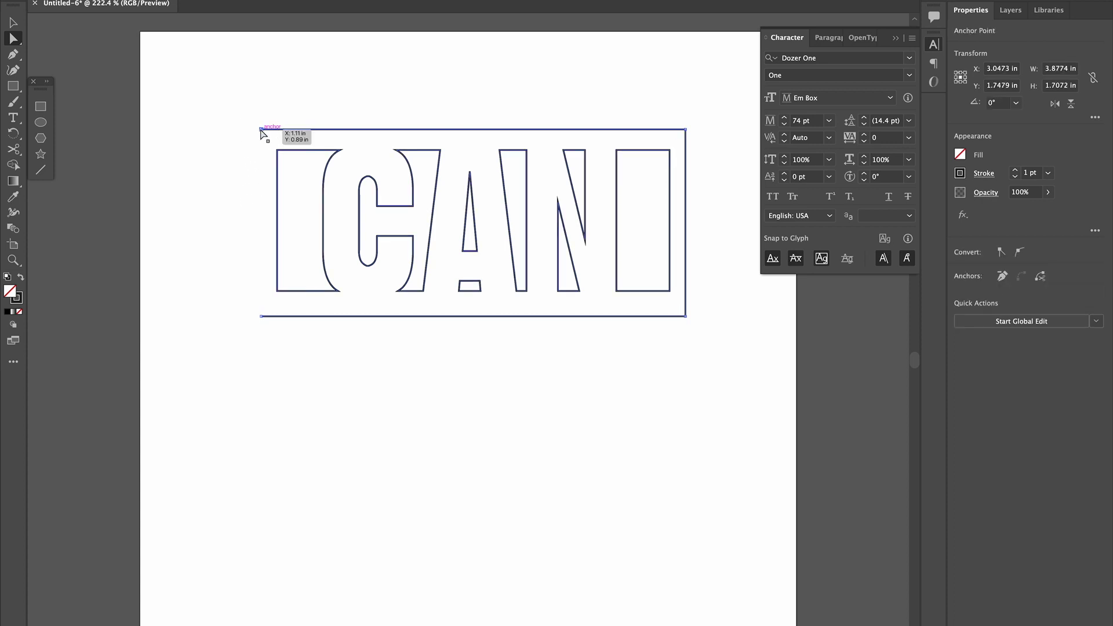
key(Delete)
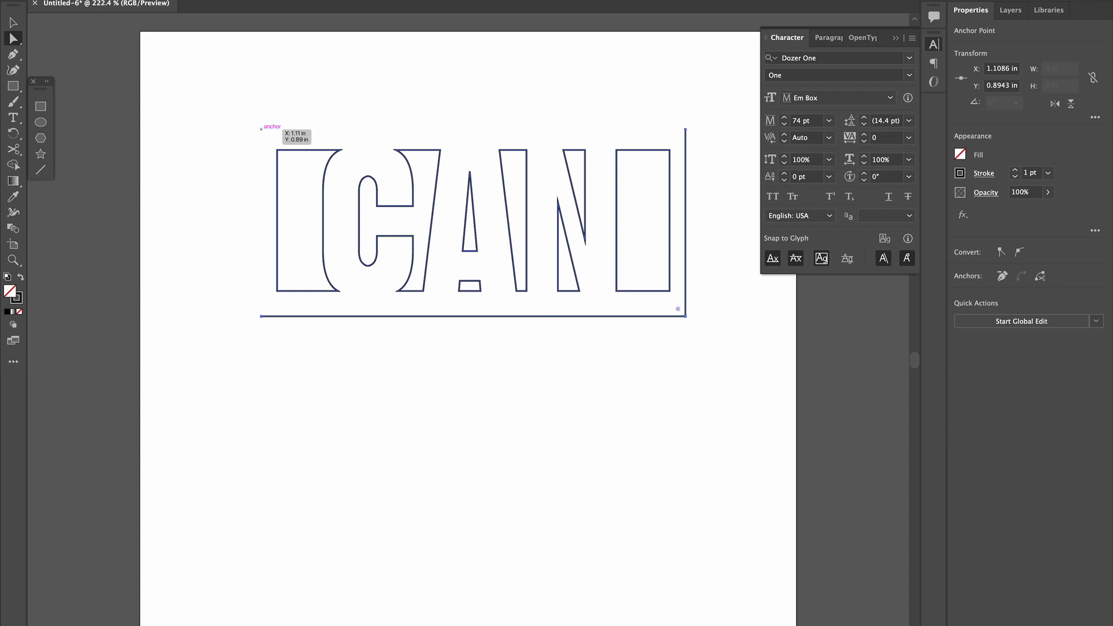
click(685, 130)
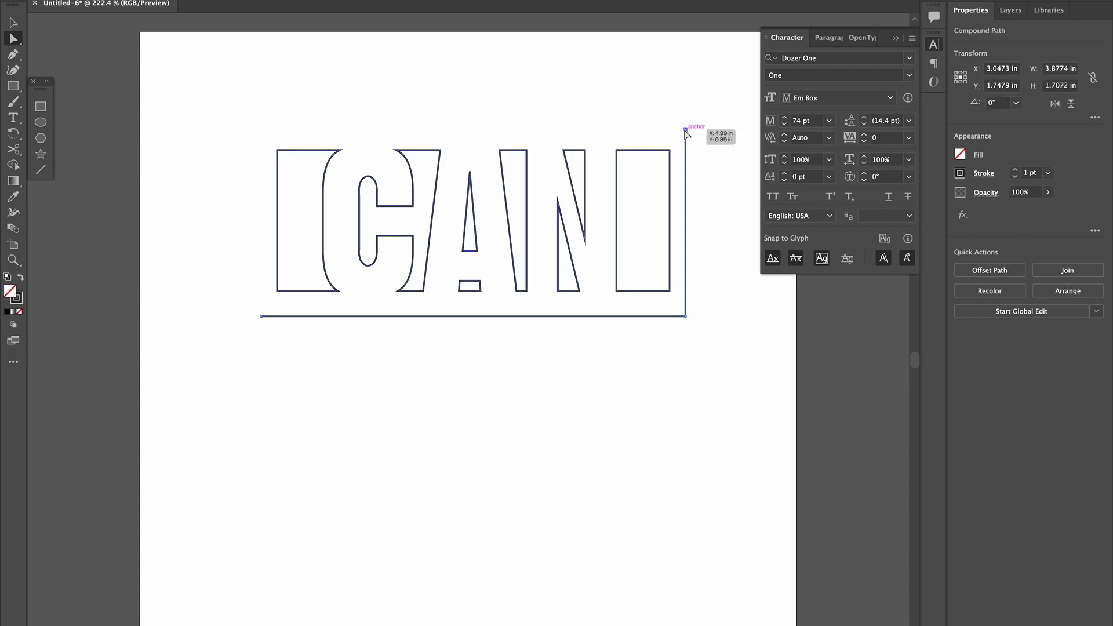
key(Delete)
click(686, 316)
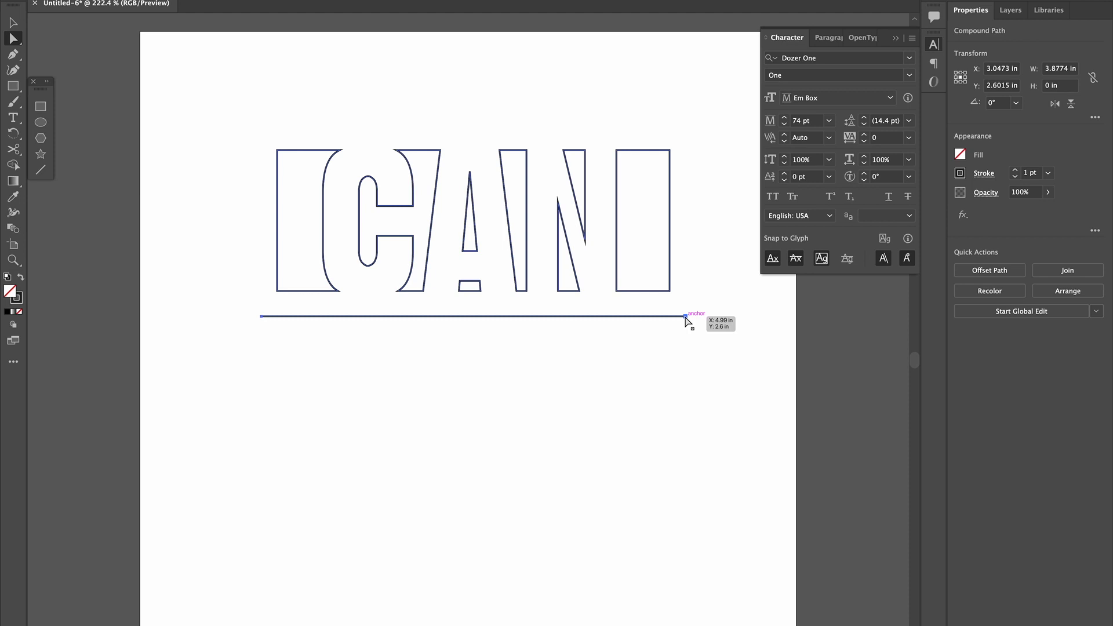
key(Delete)
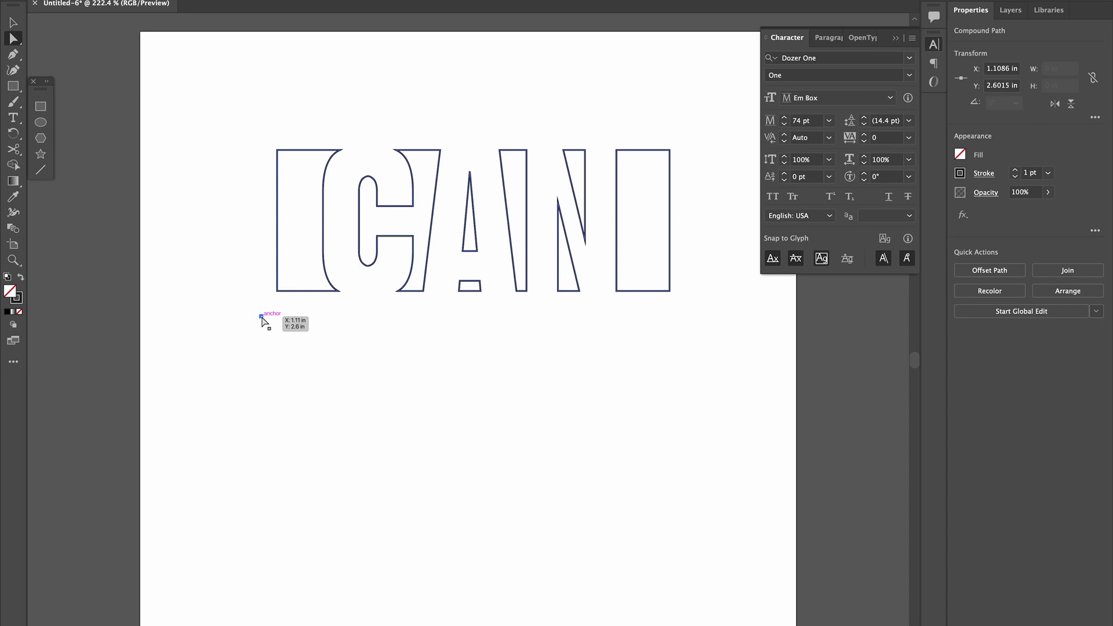
key(Delete)
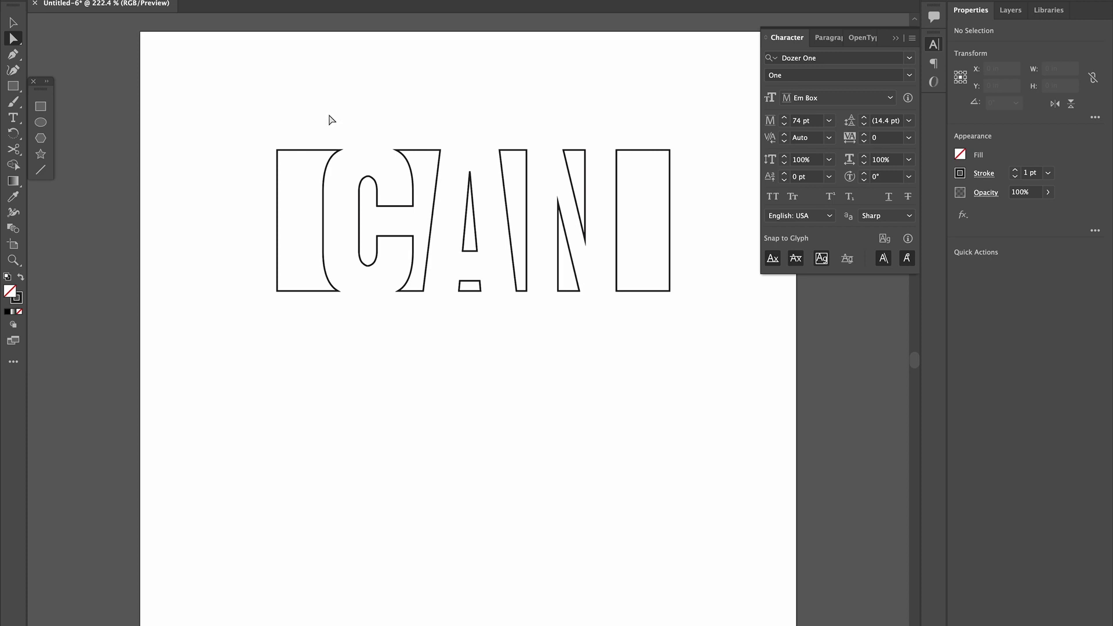
Select all the letter outlines and open Export Selection for them.
click(188, 0)
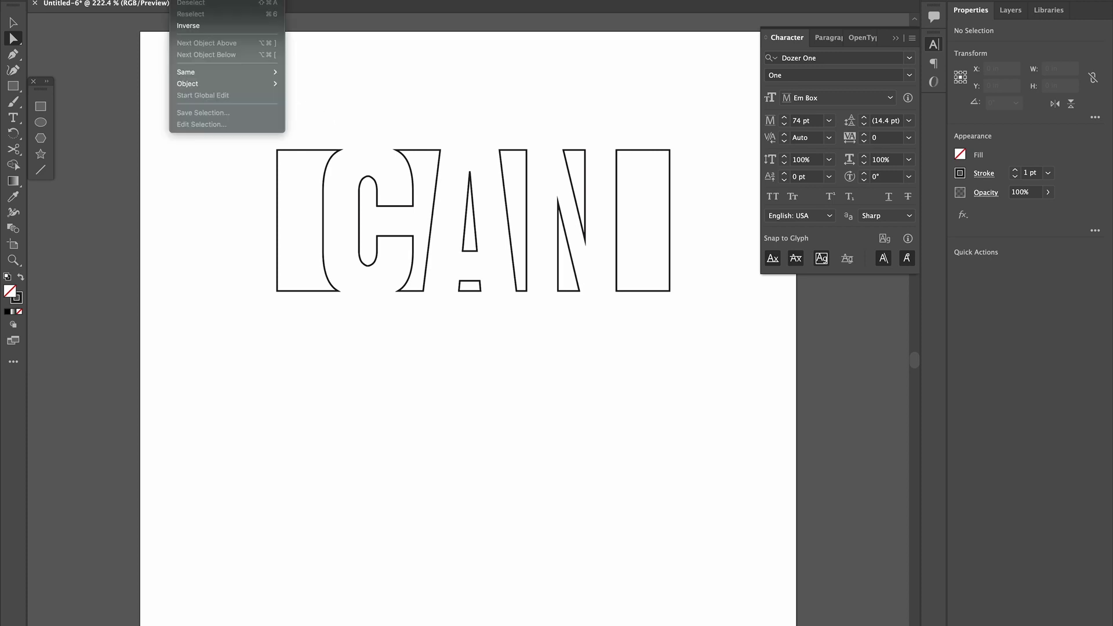
click(191, 0)
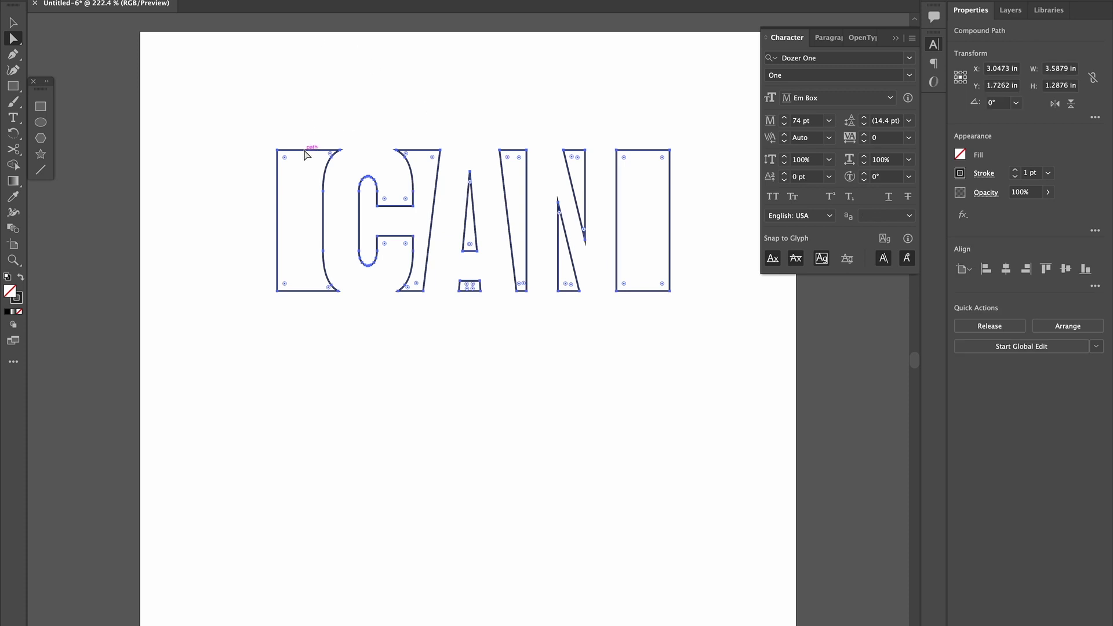
right_click(305, 154)
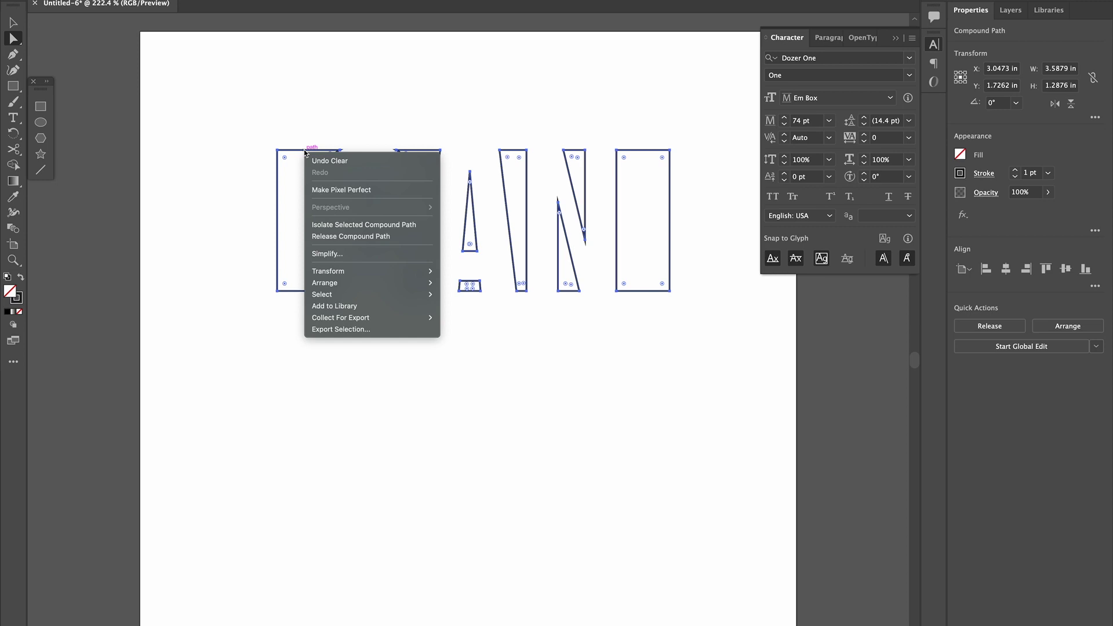
click(346, 329)
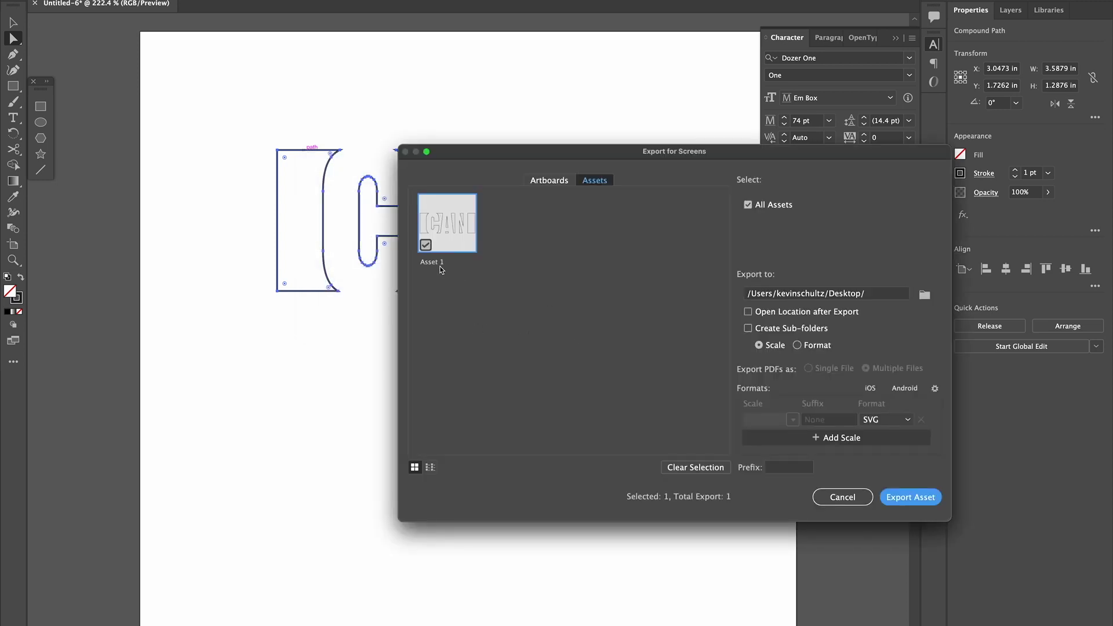
drag(685, 155, 582, 165)
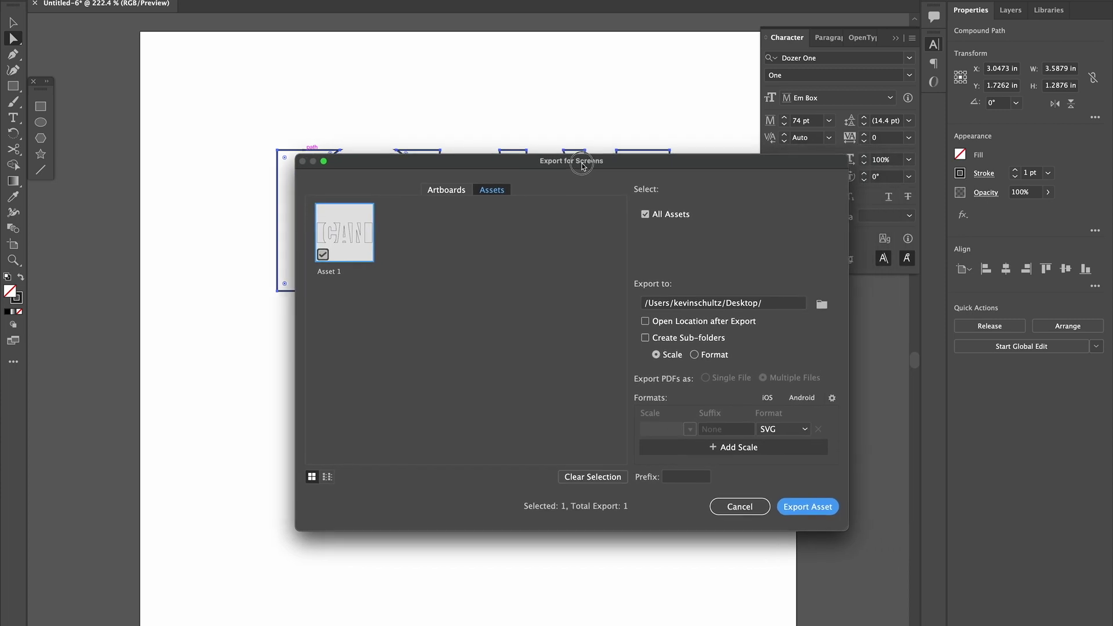
Rename the asset to can-cuts and export it in SVG format.
double_click(332, 272)
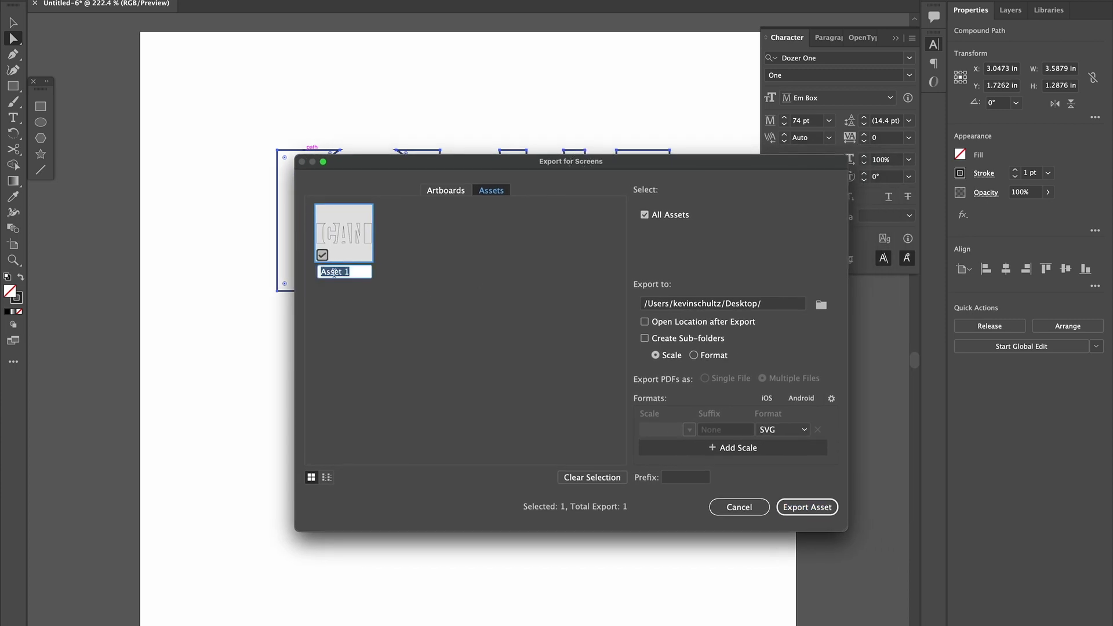
text(can-cuts)
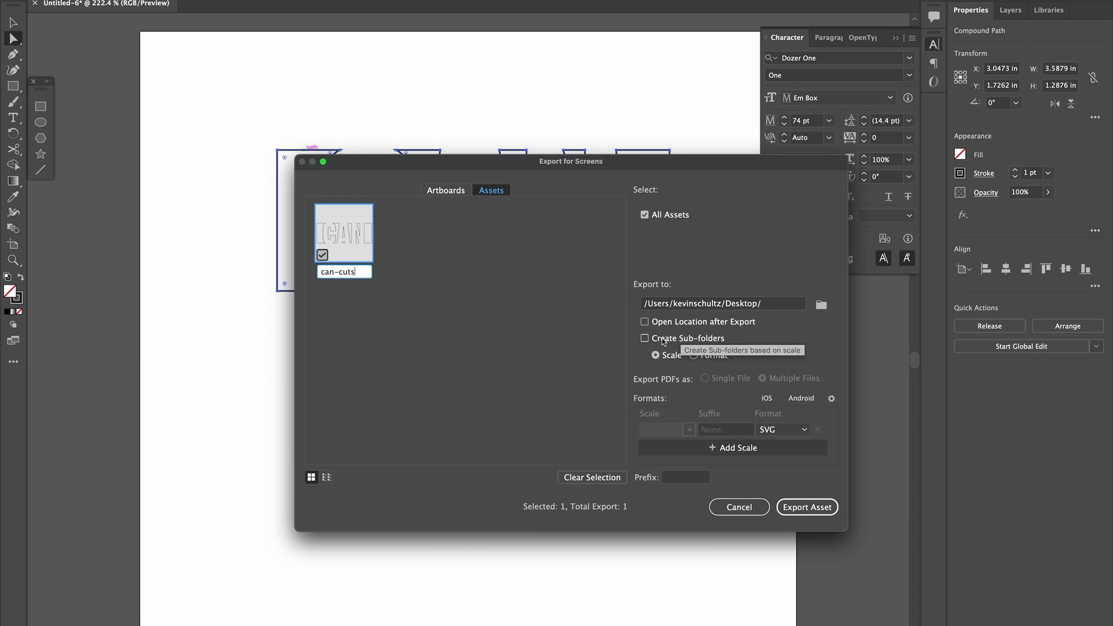
click(778, 430)
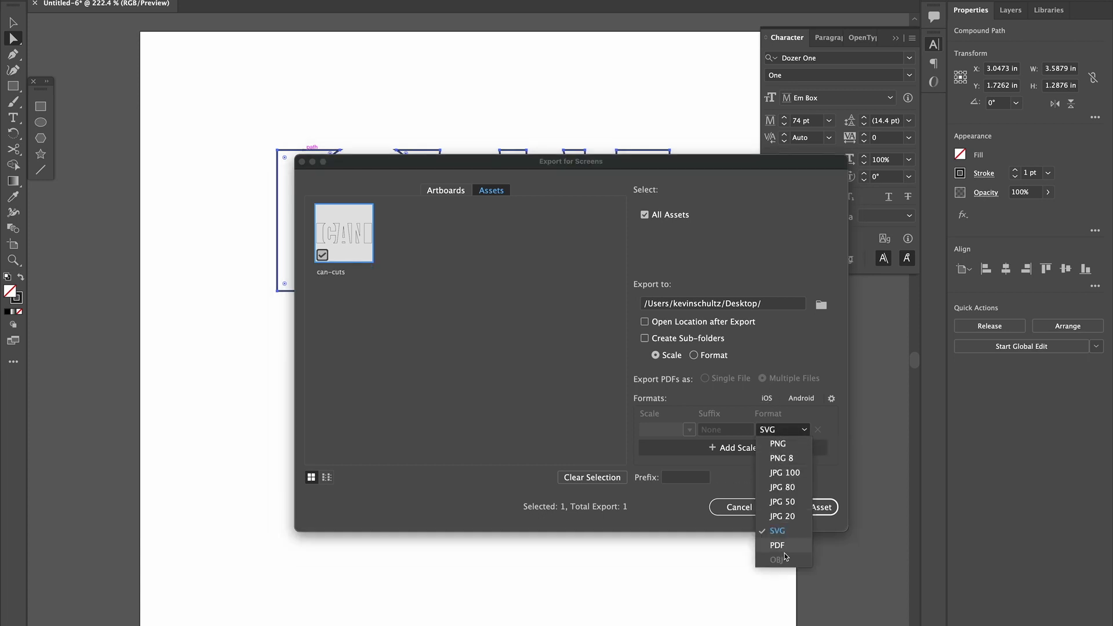
click(782, 431)
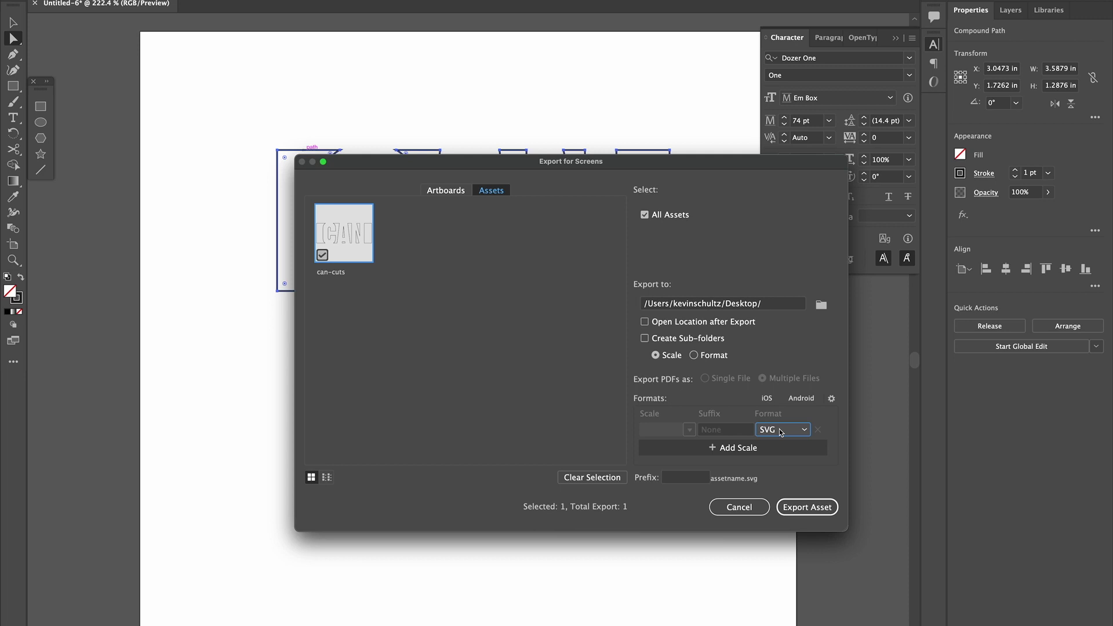
click(806, 507)
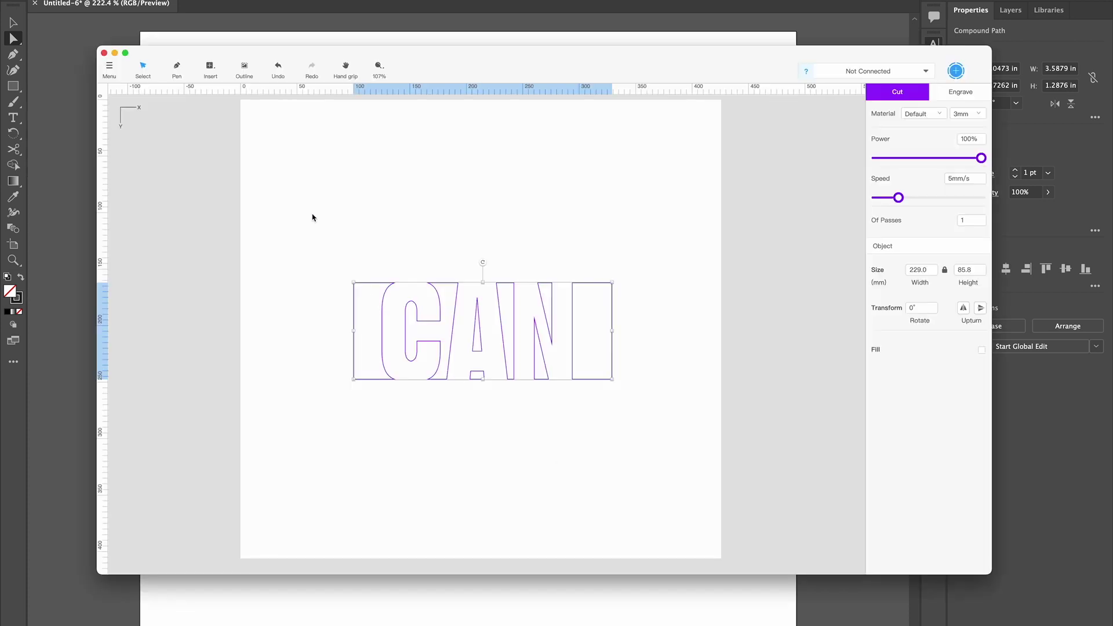
Delete the old CAN outlines from the canvas and open the exported can-cuts.svg design.
drag(328, 237, 652, 400)
key(Delete)
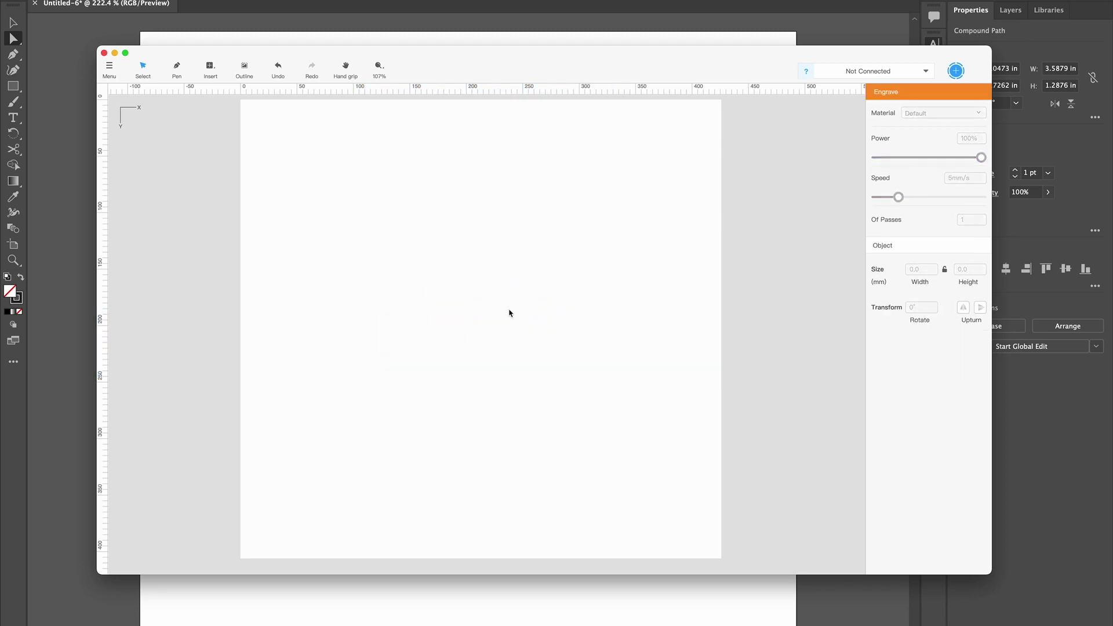
click(102, 73)
click(113, 92)
double_click(593, 168)
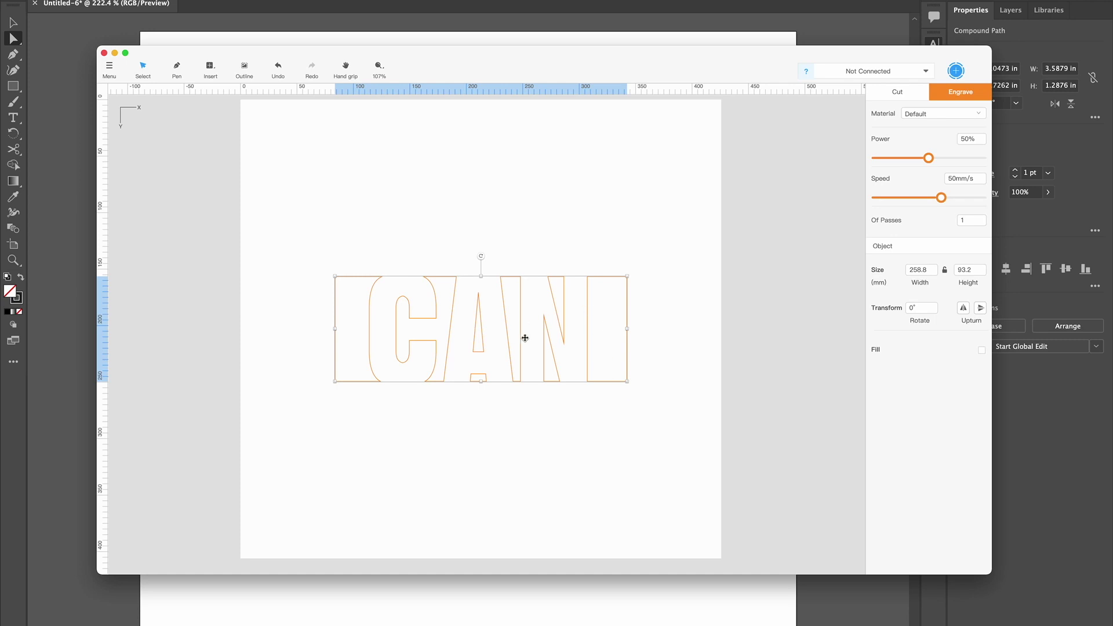
Switch the CAN outlines to Cut: 100% power, 5 mm/s, one pass on 3 mm material.
click(908, 95)
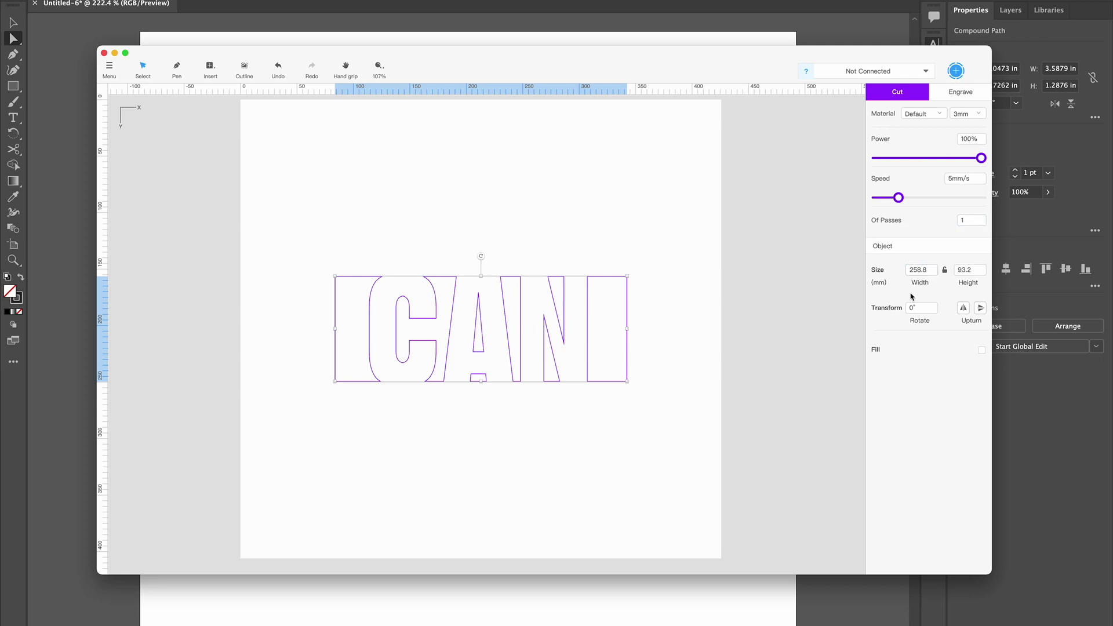
Resize the CAN cut outlines to about 280.5 × 93.5 mm, then show the finished CARROTS stake photo.
click(945, 271)
drag(627, 277, 616, 301)
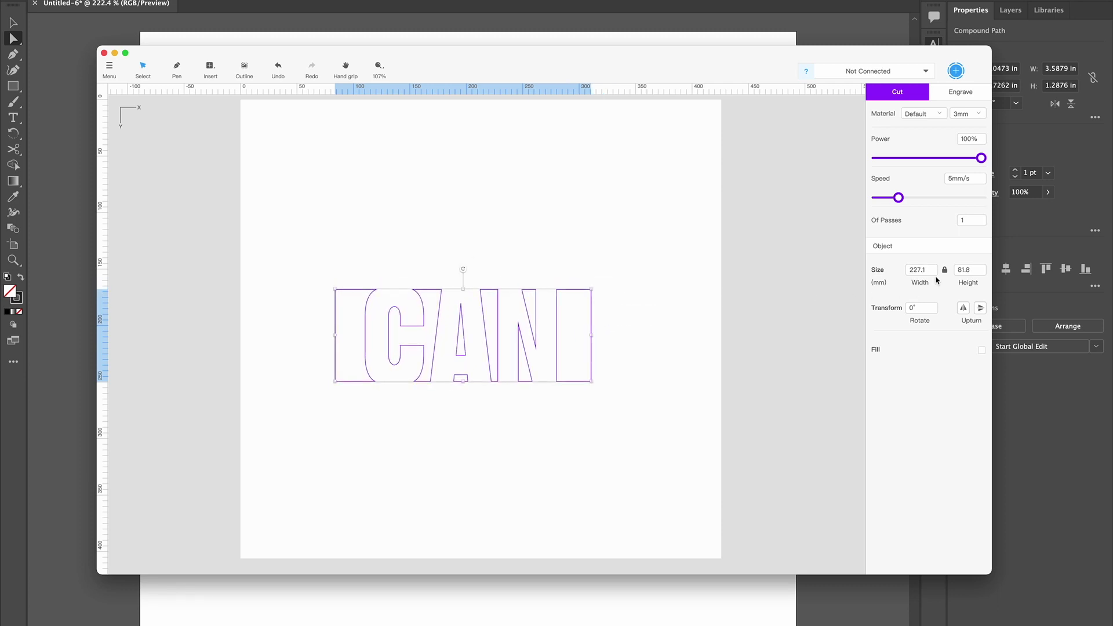
click(945, 271)
drag(591, 289, 652, 278)
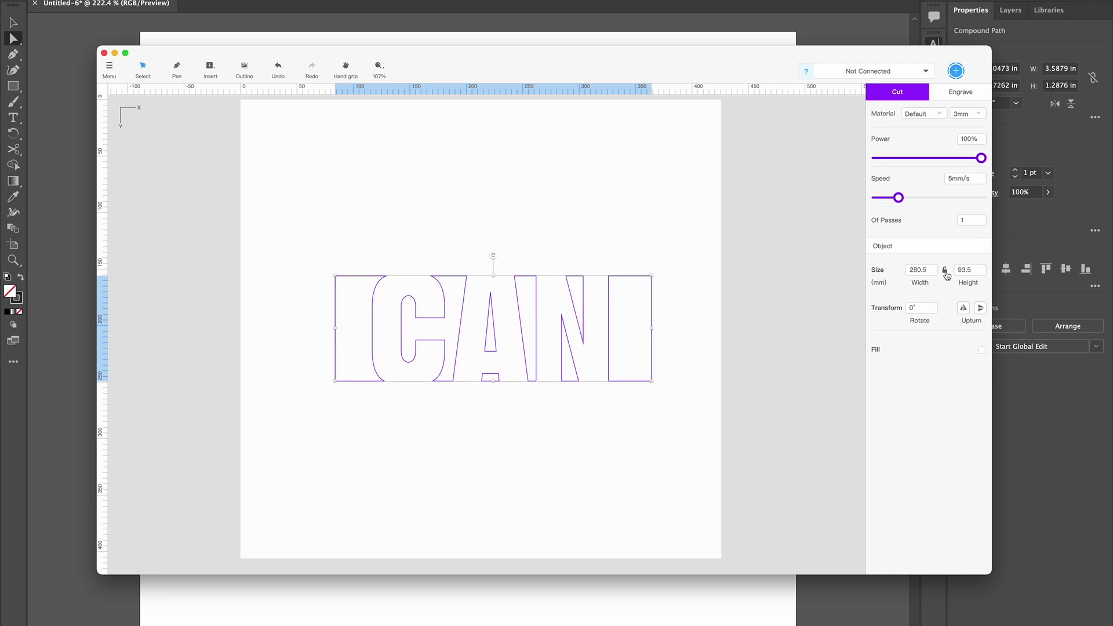
click(946, 275)
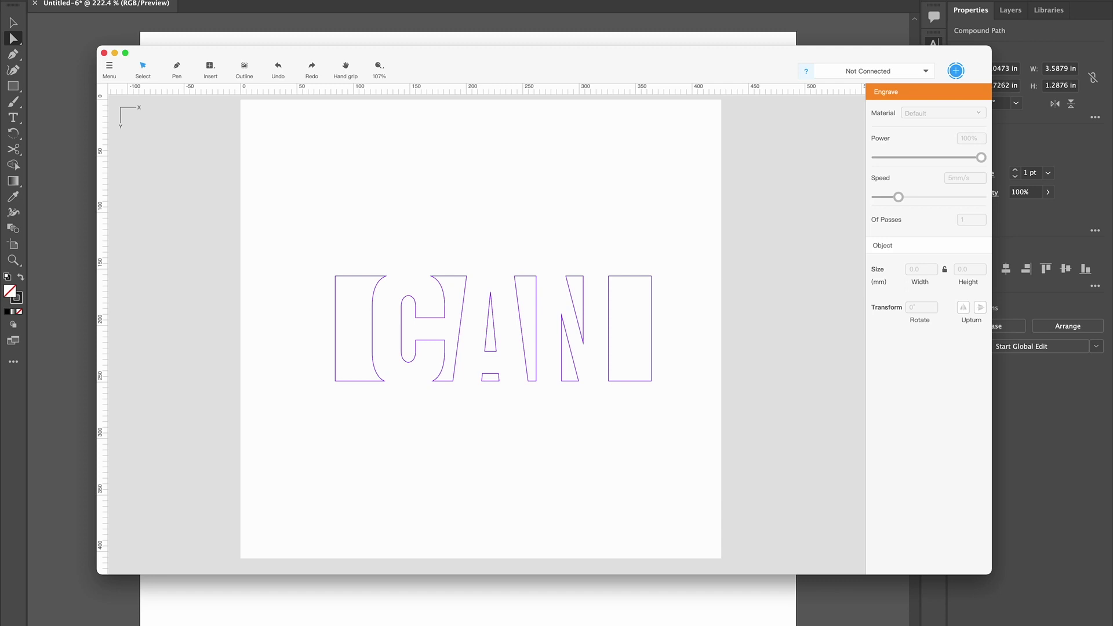
key(super+Tab)
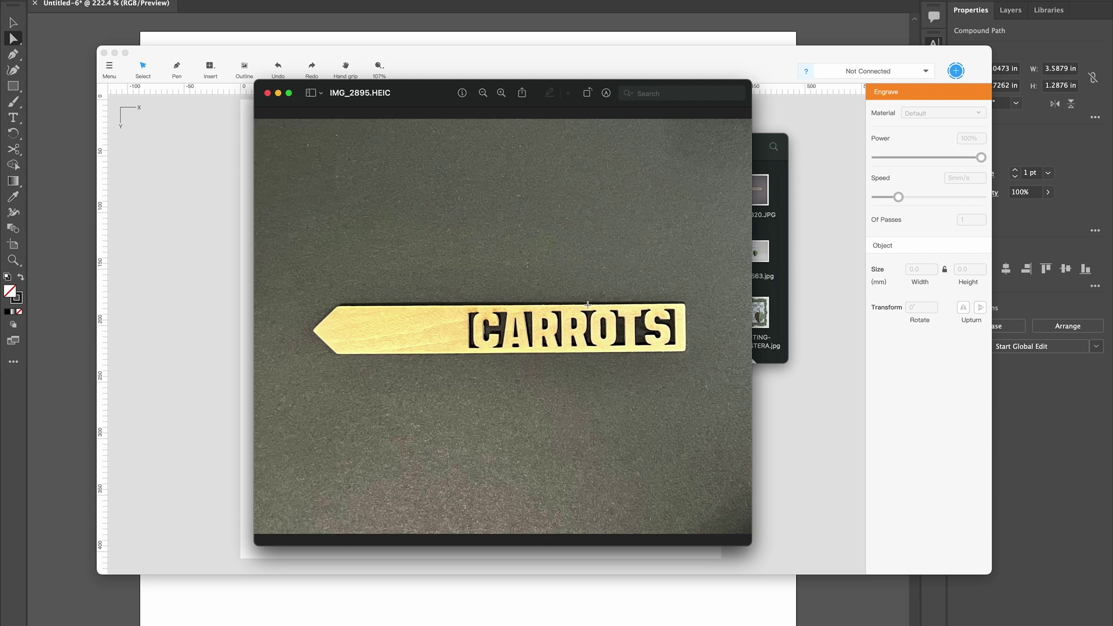